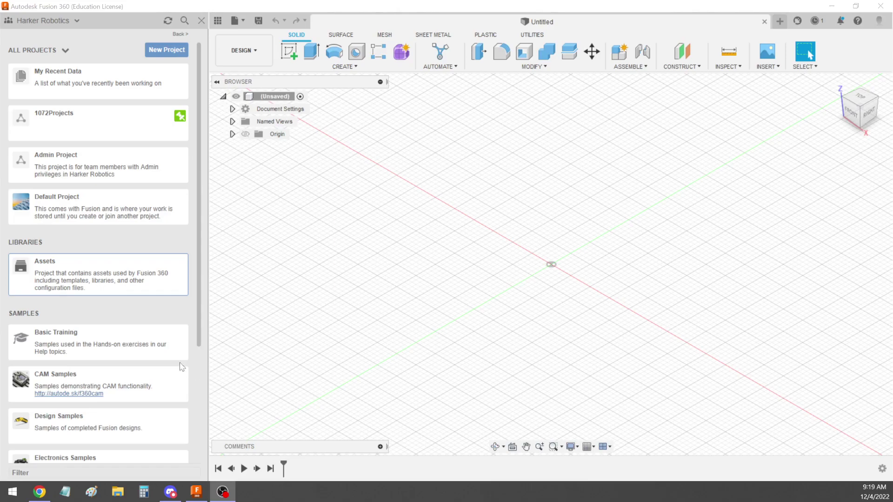
Switch to Google Drive in Chrome and download the 4mm_Aluminum_Plate_Omio template from the Machining folder's CAMTemplates subfolder
click(41, 492)
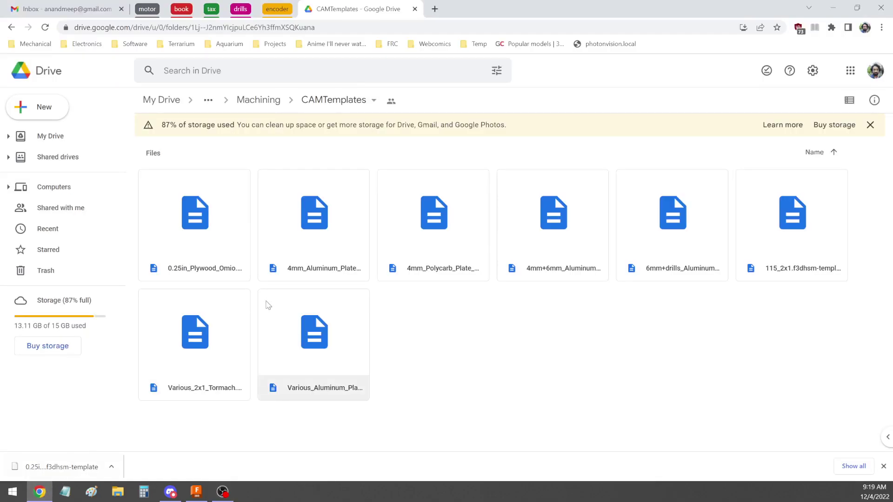
click(259, 100)
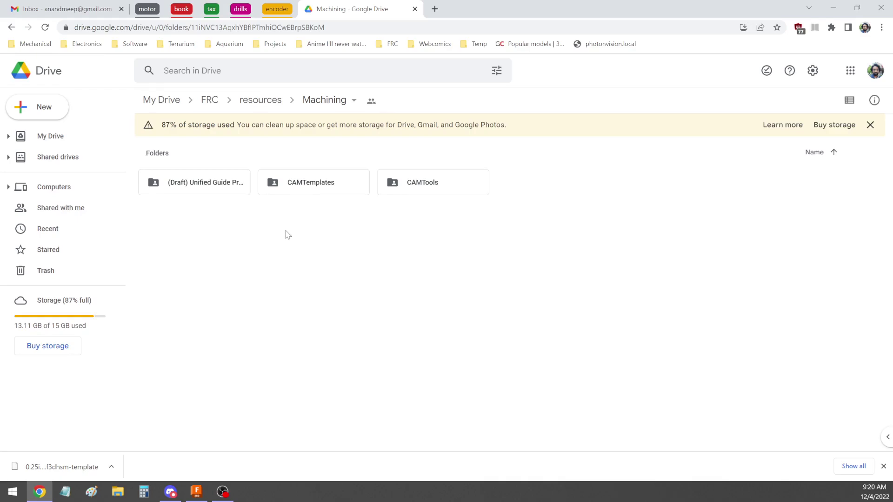
double_click(343, 184)
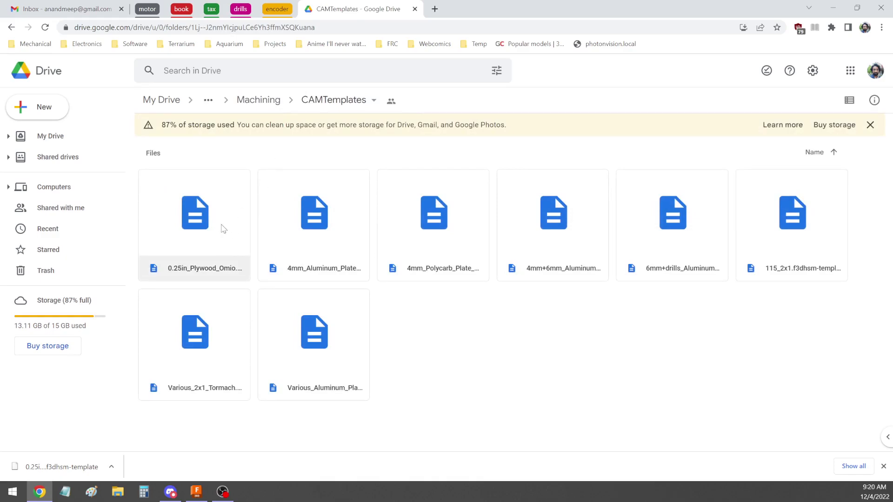
click(349, 229)
right_click(314, 205)
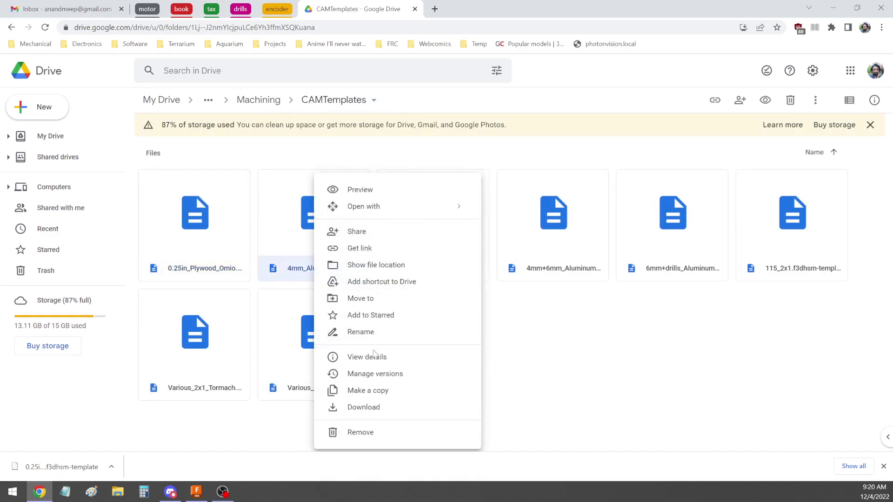
click(365, 407)
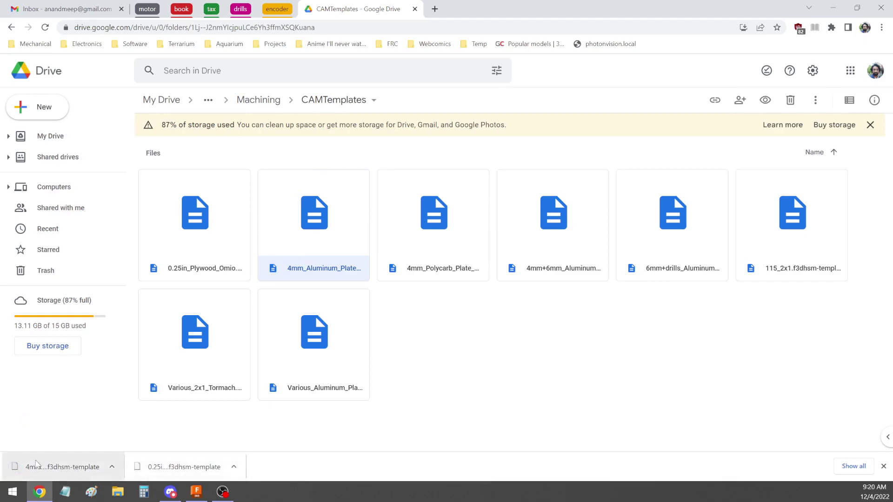
Switch to Fusion 360 and check the Enable Cloud Libraries option in the Manufacture preferences
click(191, 496)
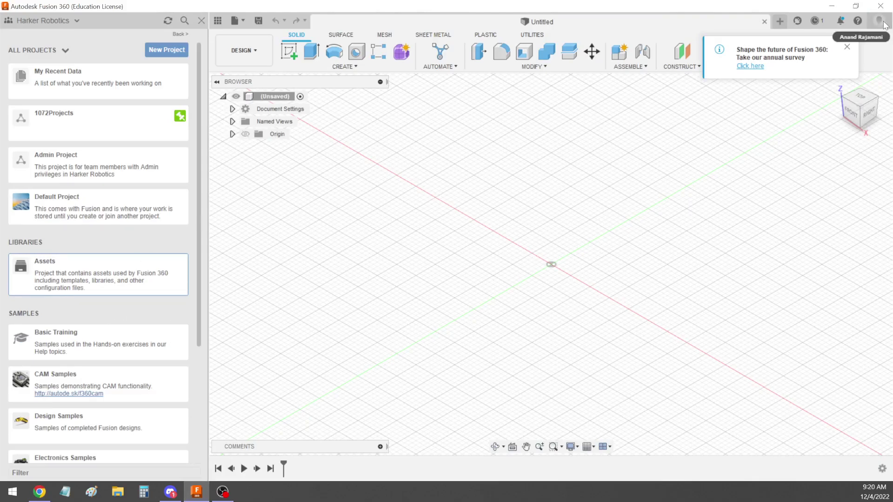
click(884, 25)
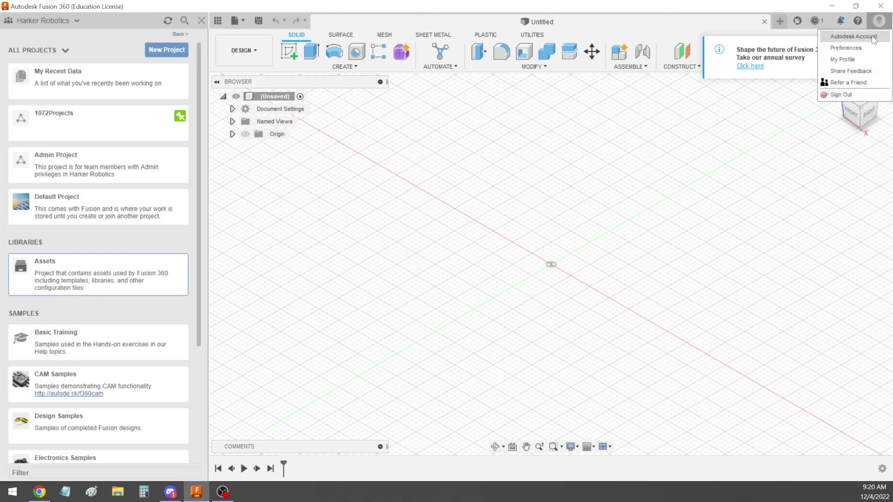
click(863, 47)
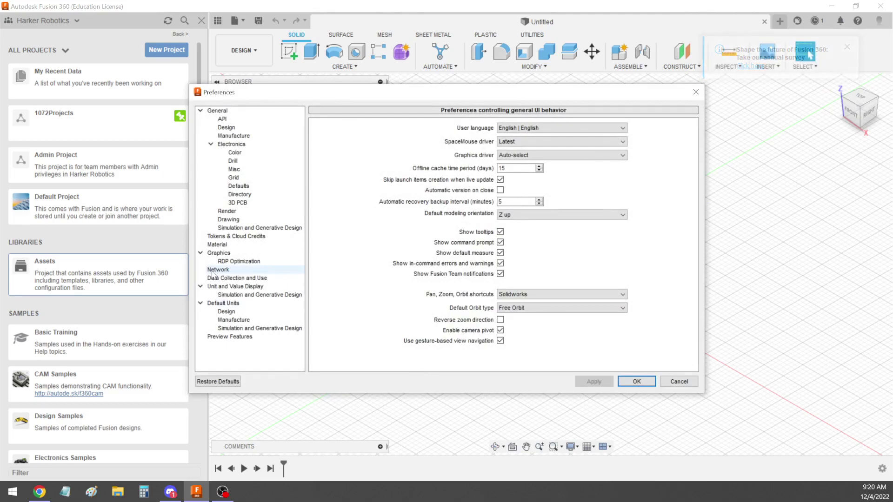
click(231, 136)
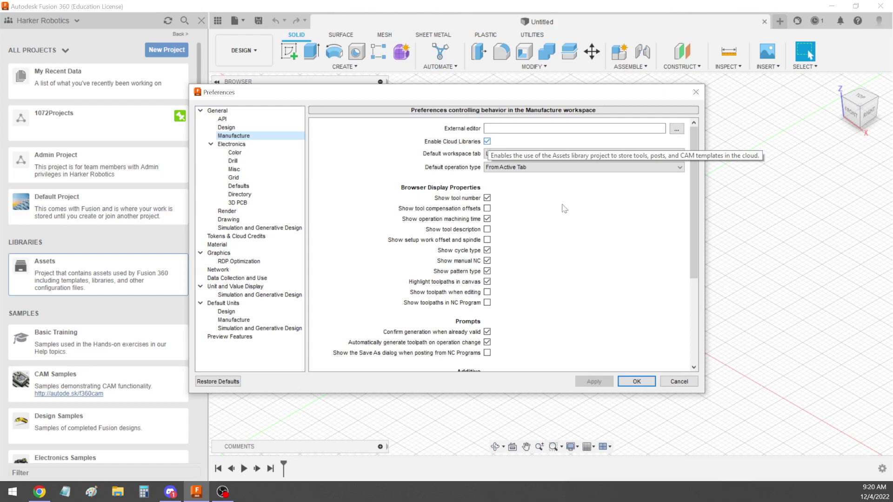
click(640, 381)
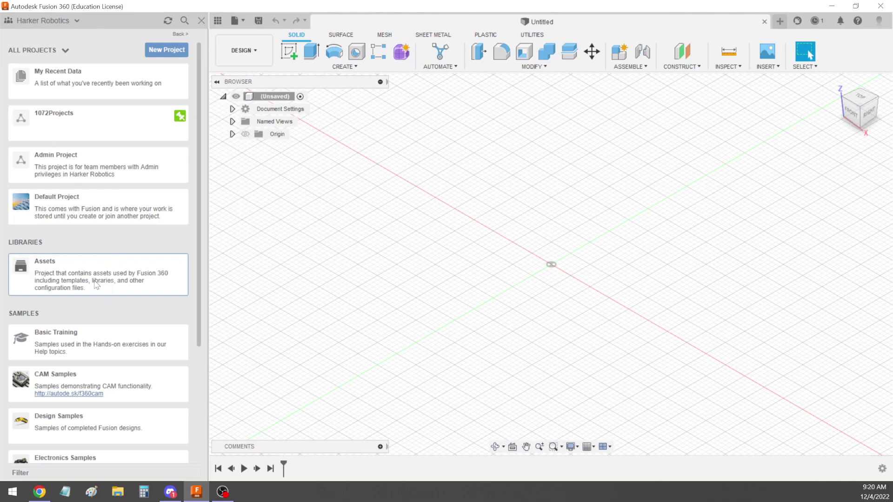
Check which team is active and open the CAMTemplates folder in the Assets library
click(49, 20)
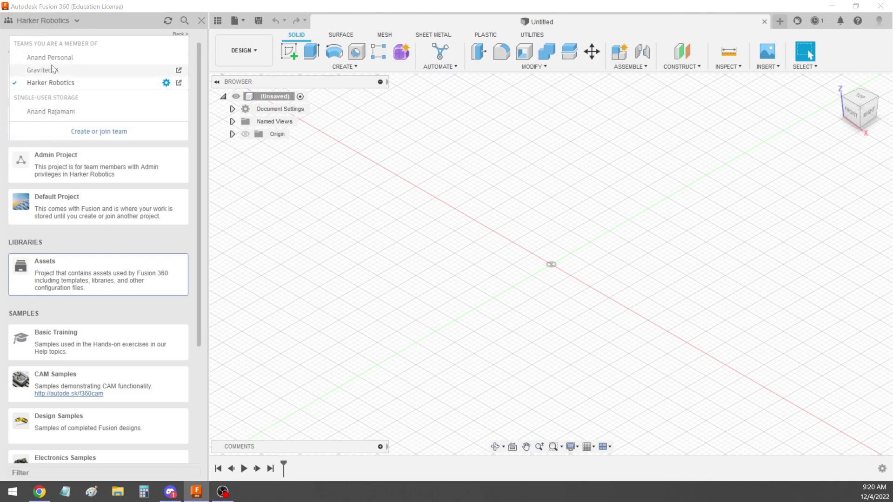
click(275, 259)
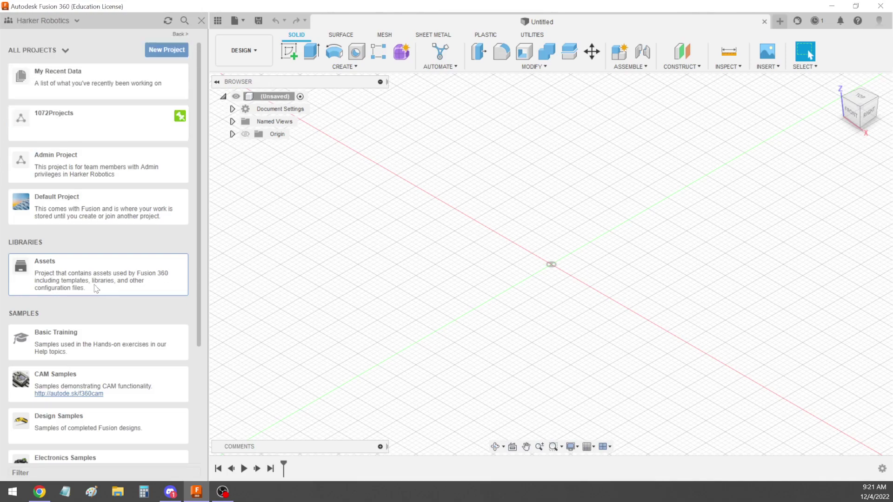
click(85, 279)
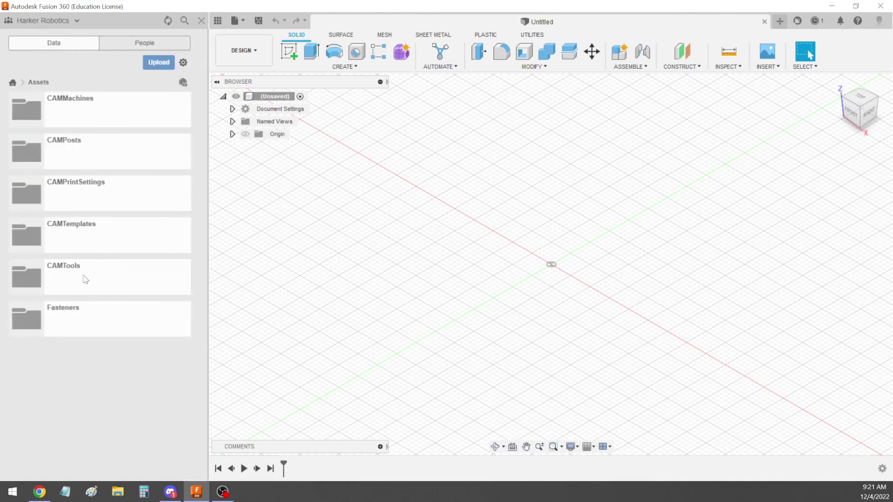
click(86, 223)
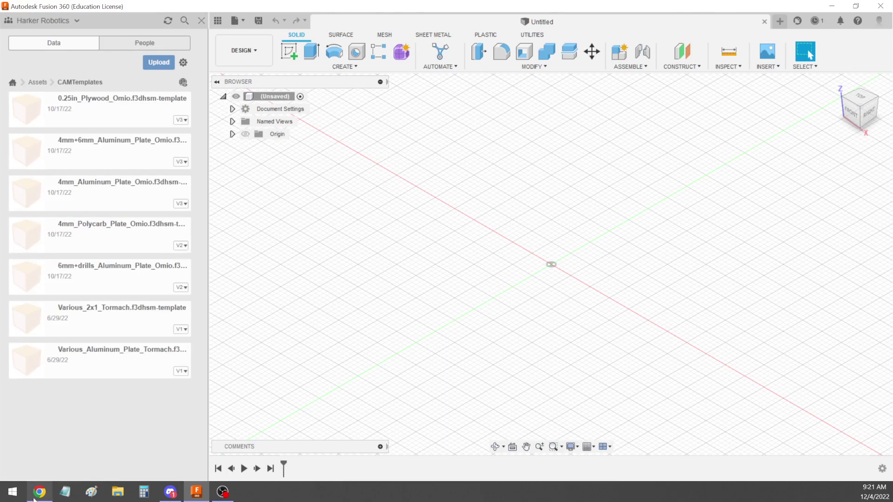
Upload the 4mm_Aluminum_Plate_Omio and 0.25in_Plywood_Omio f3dhsm-template files from Downloads to the CAMTemplates folder
click(159, 63)
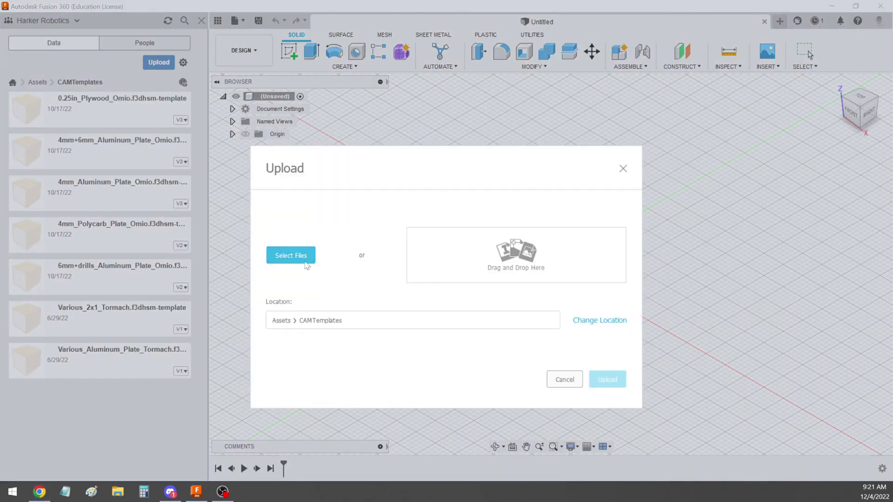
click(291, 255)
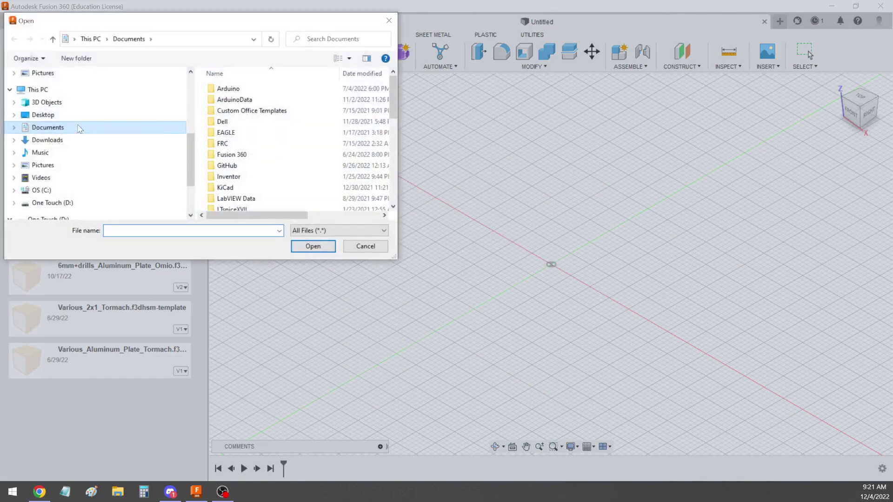
click(64, 141)
click(252, 104)
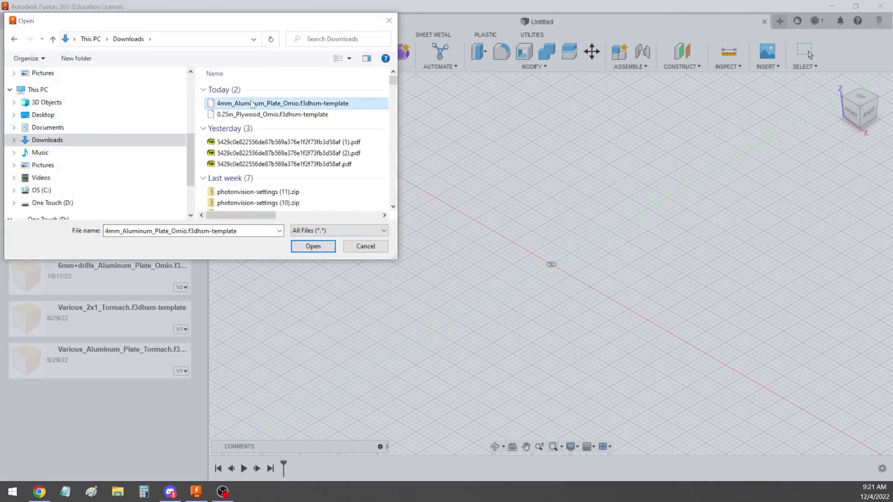
shift+click(255, 114)
click(316, 233)
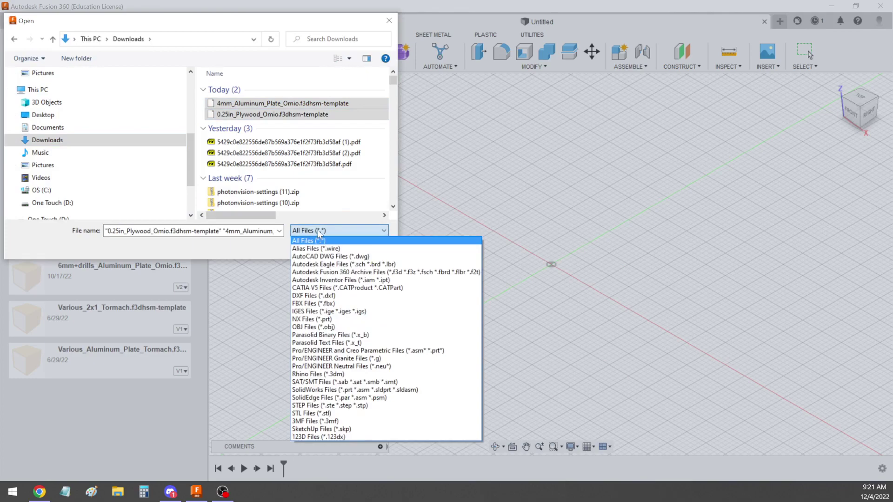
click(319, 233)
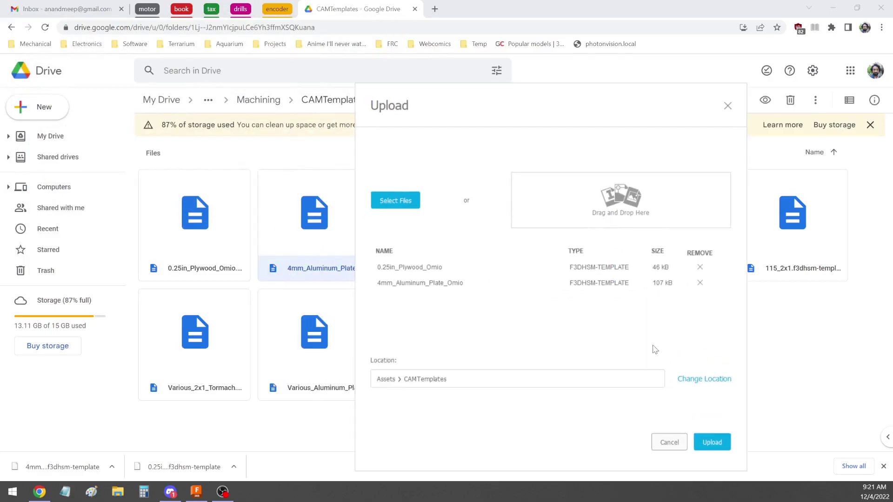
click(712, 442)
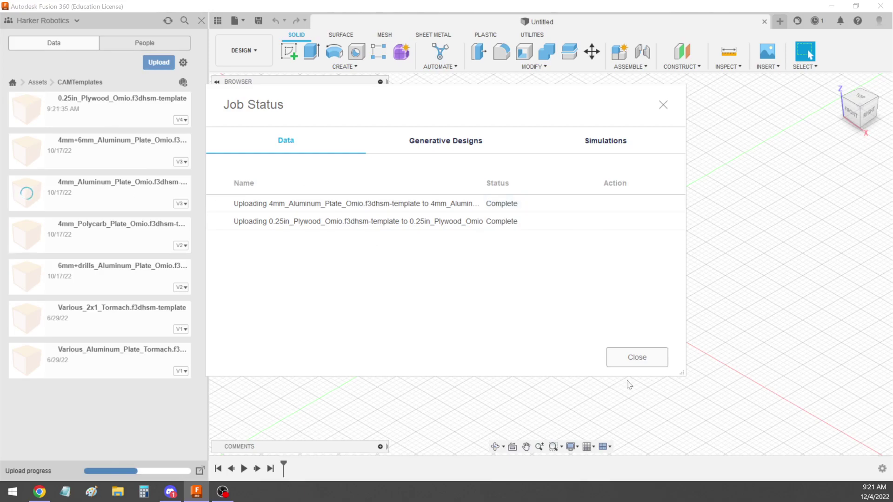
click(636, 358)
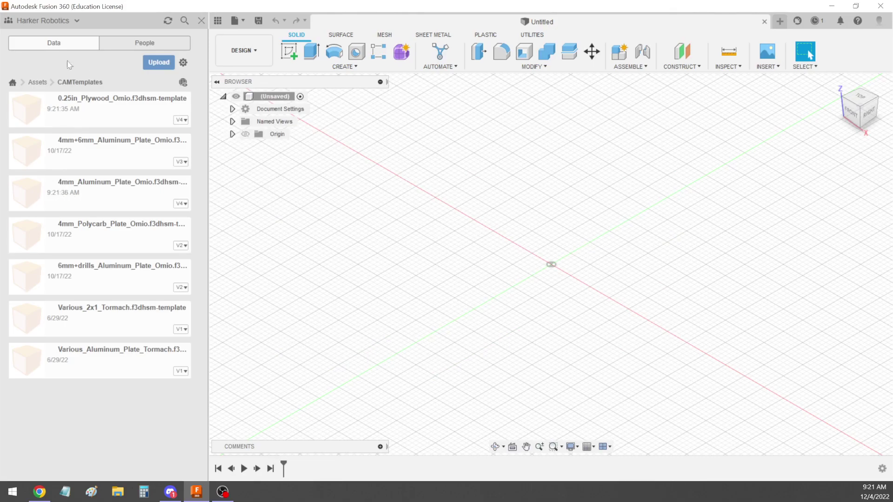
Compare the tool libraries in the Assets library's CAMTools folder with those in the CAMTools folder on Google Drive
click(39, 83)
click(104, 273)
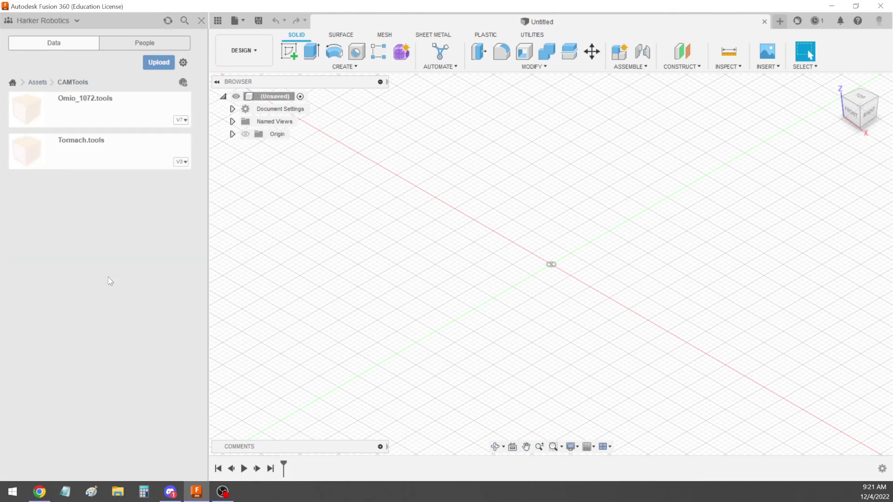
click(39, 492)
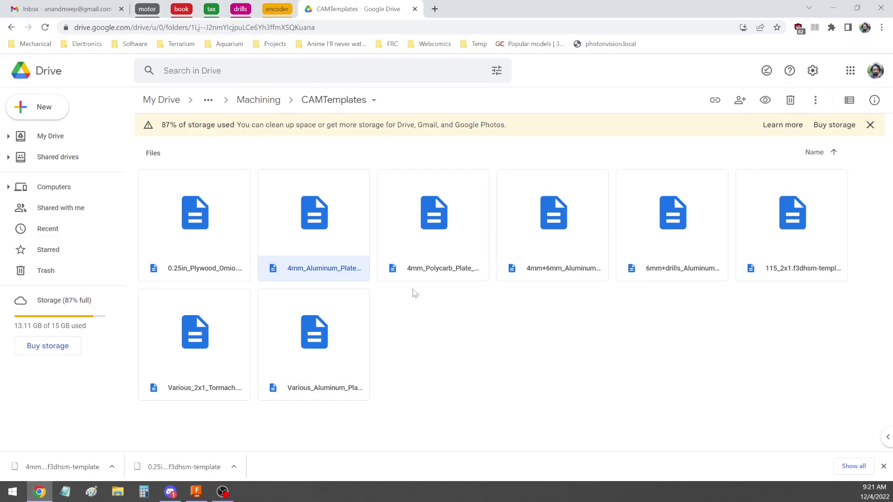
click(259, 100)
double_click(416, 191)
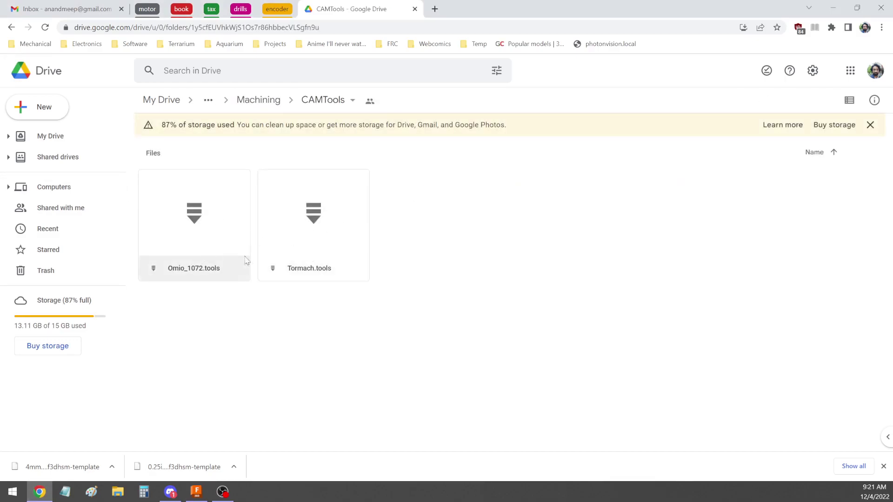
click(197, 492)
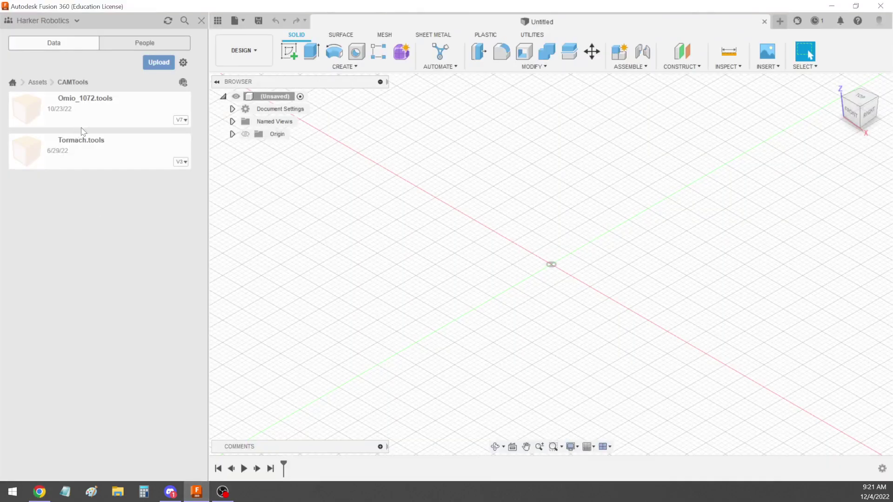
Switch to Google Drive and open the Unified FRC CNC Machining Guide from the (Draft) Unified Guide folder under Machining
click(39, 492)
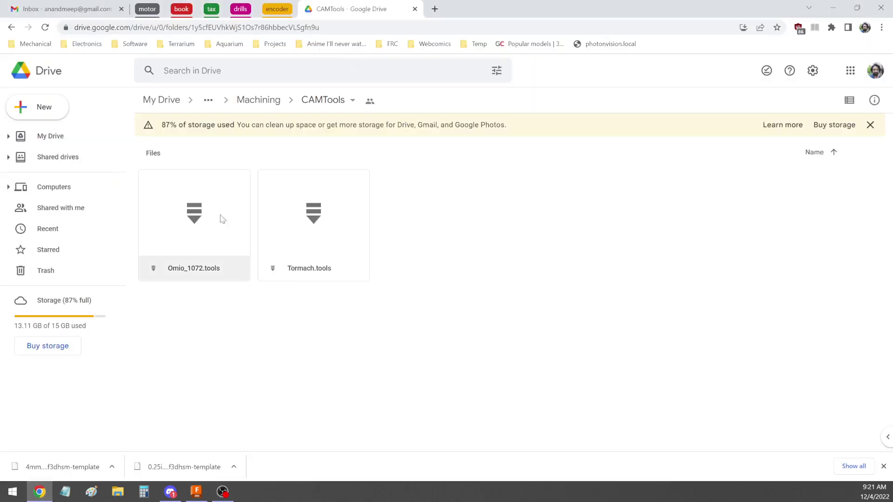
click(247, 96)
double_click(181, 186)
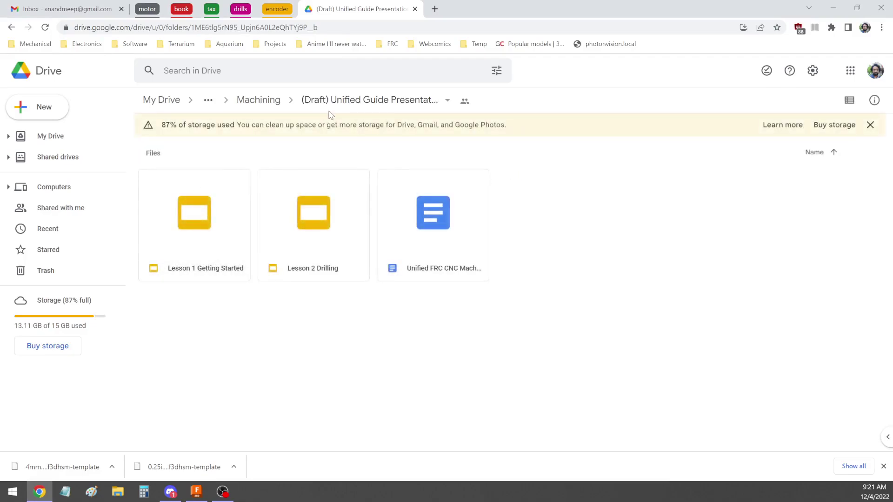
double_click(423, 217)
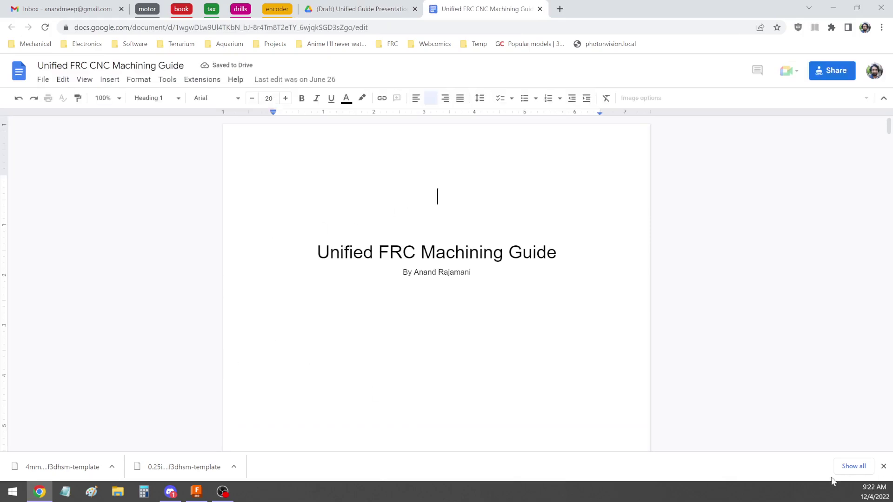
click(883, 466)
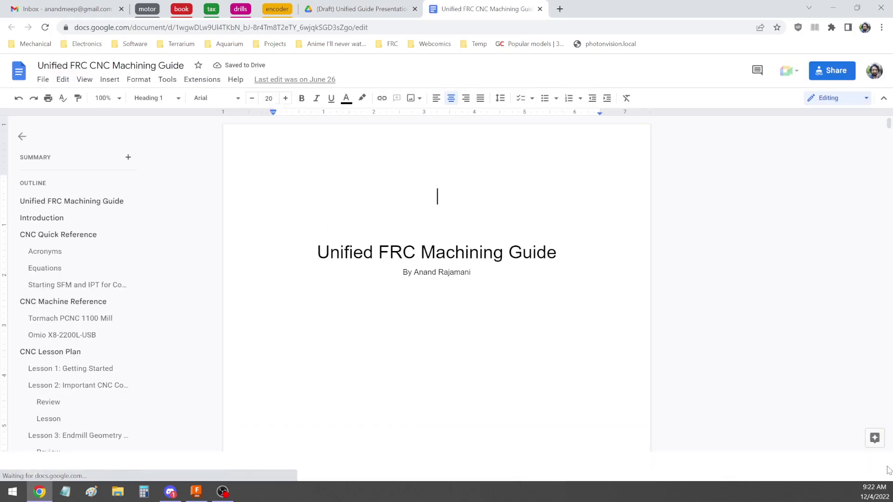
Examine the guide's Omio X8-2200L-USB machine reference and CNC Lesson Plan sections, and return to Fusion 360
click(57, 303)
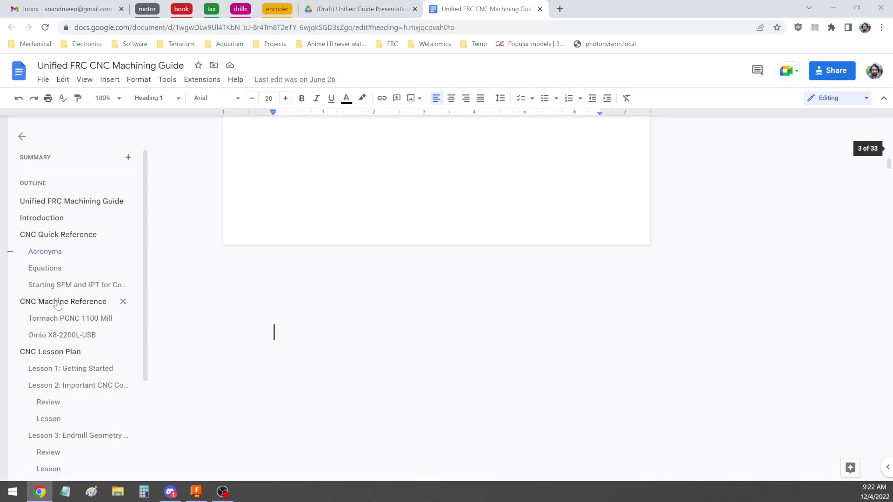
click(62, 268)
scroll(528, 346, down, 10)
scroll(521, 353, down, 3)
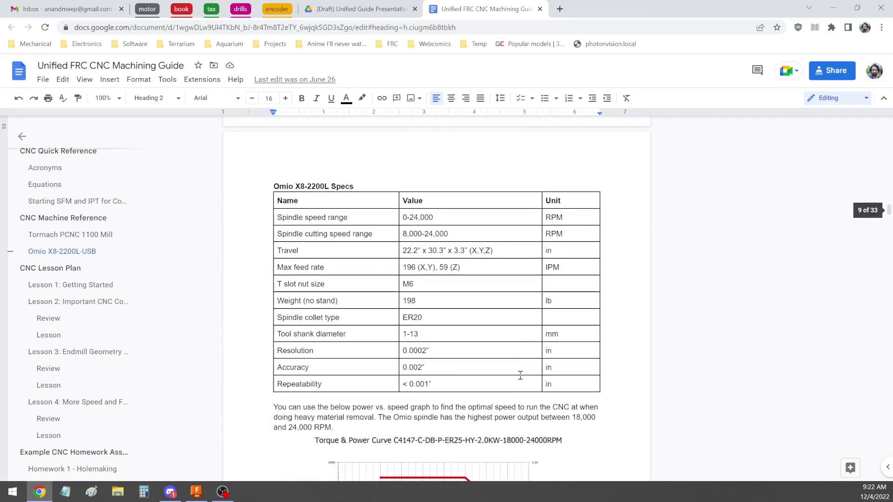
scroll(443, 365, down, 8)
scroll(445, 364, down, 5)
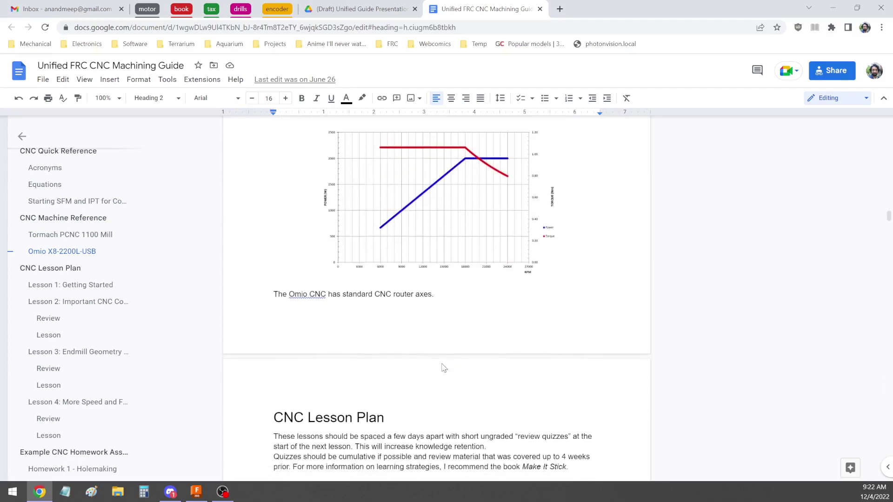
scroll(134, 345, down, 2)
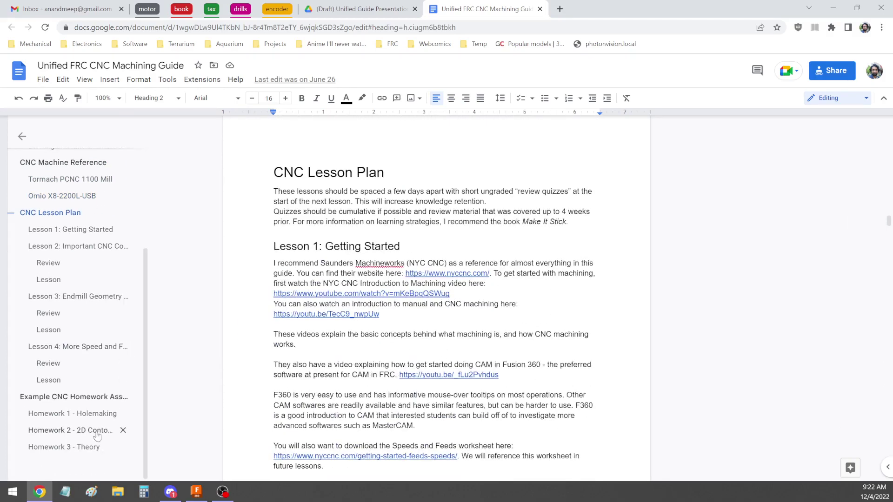
click(356, 9)
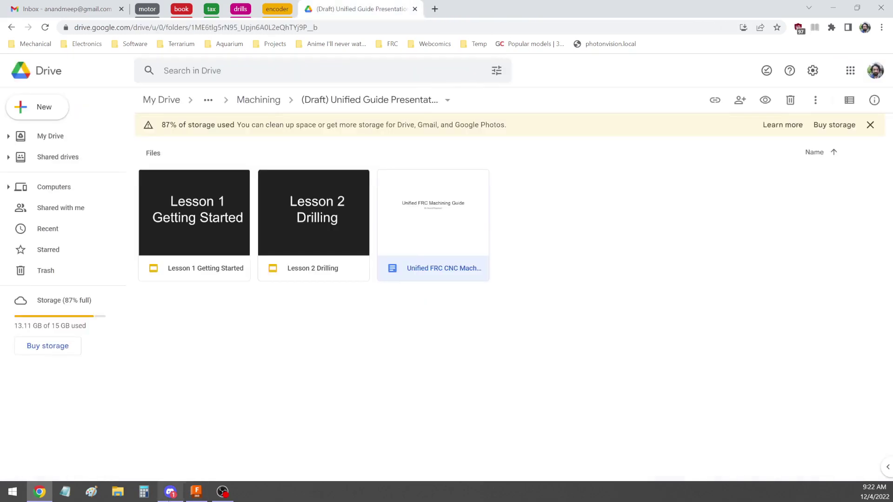
click(196, 493)
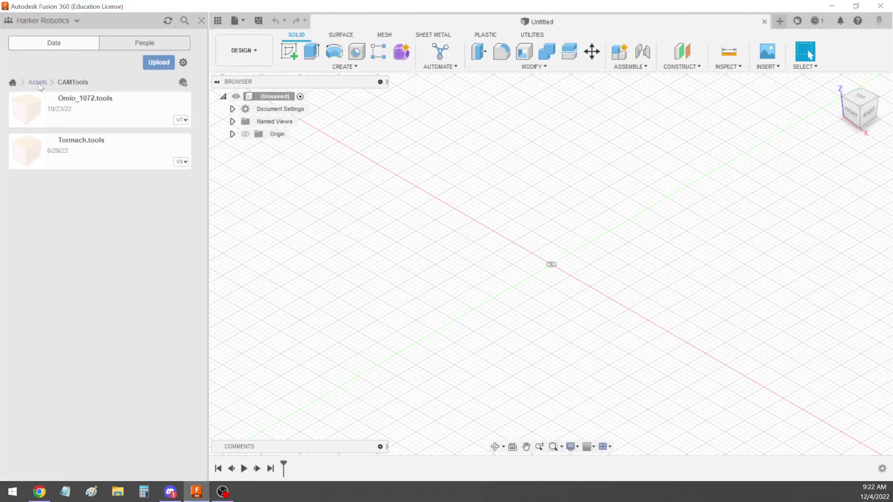
Open the chainholder design from the Random folder of the 1072Projects project and collapse its Setup1 operations
click(13, 83)
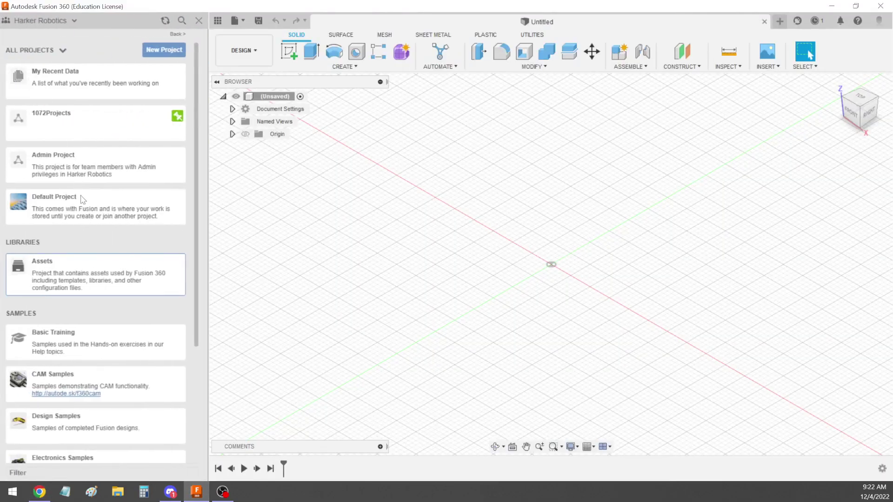
click(74, 130)
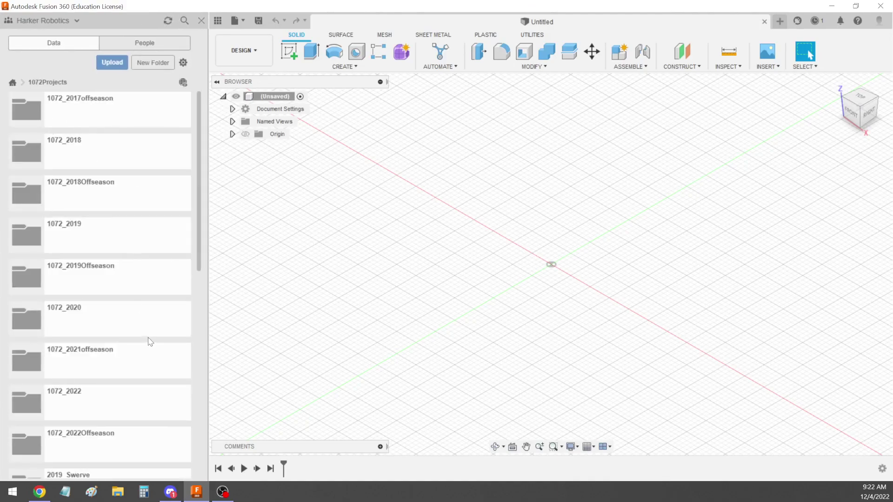
scroll(149, 342, down, 5)
click(128, 354)
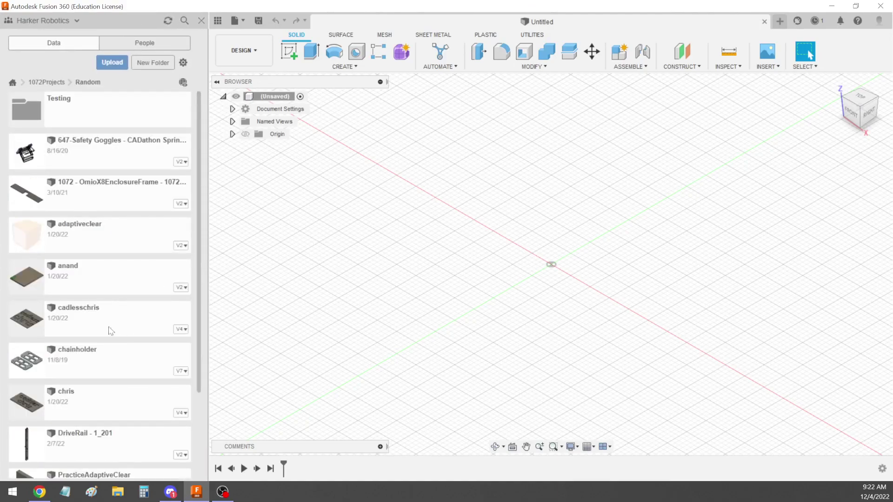
scroll(93, 318, down, 1)
double_click(84, 312)
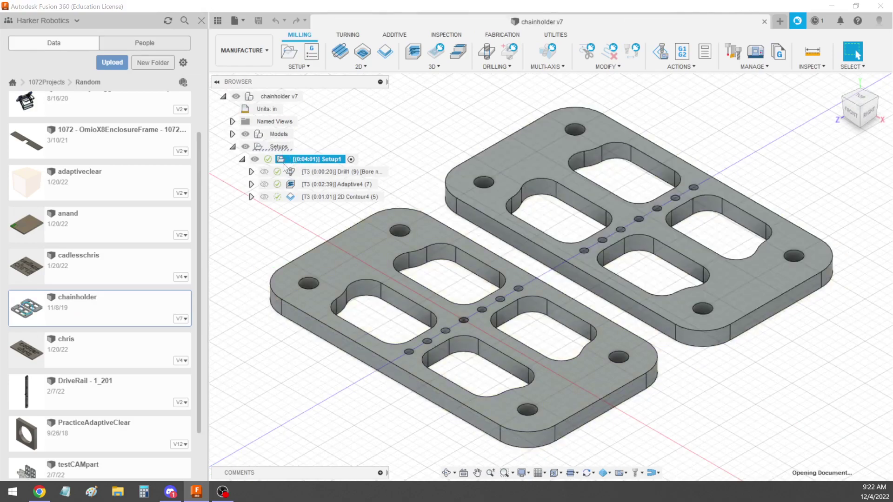
click(242, 159)
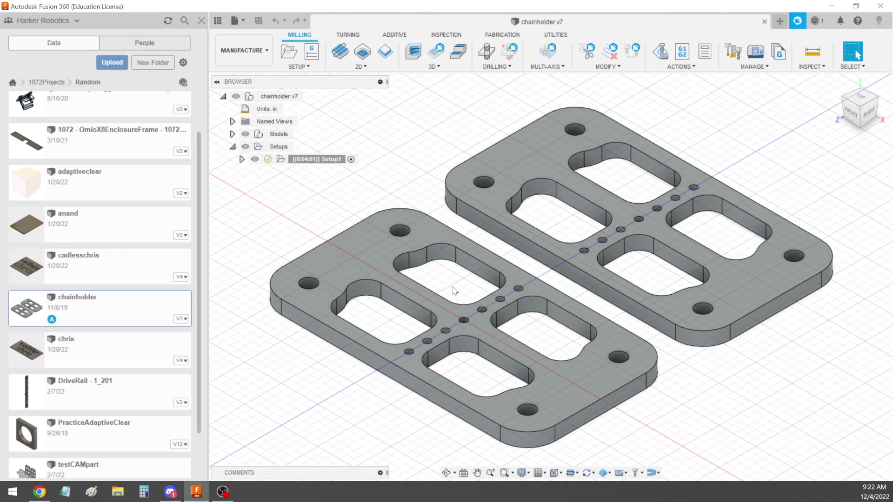
Create a new milling setup with its stock as a relative size box and no additional stock
scroll(395, 292, down, 3)
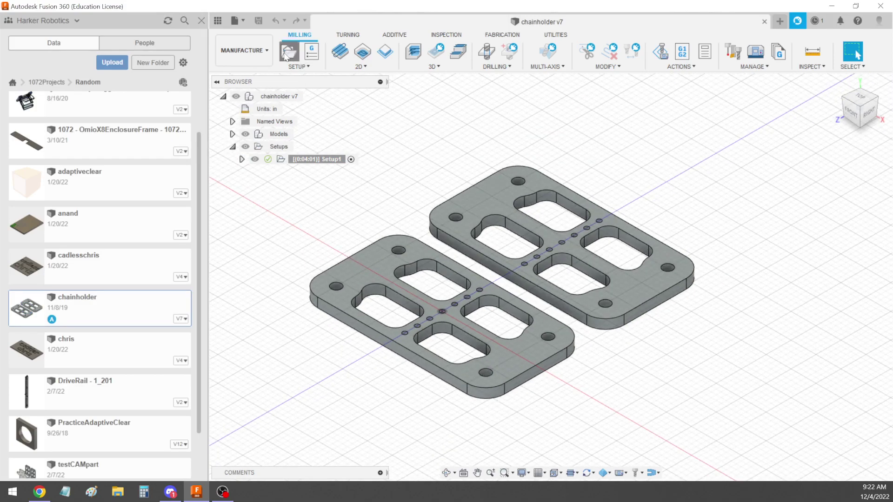
click(288, 52)
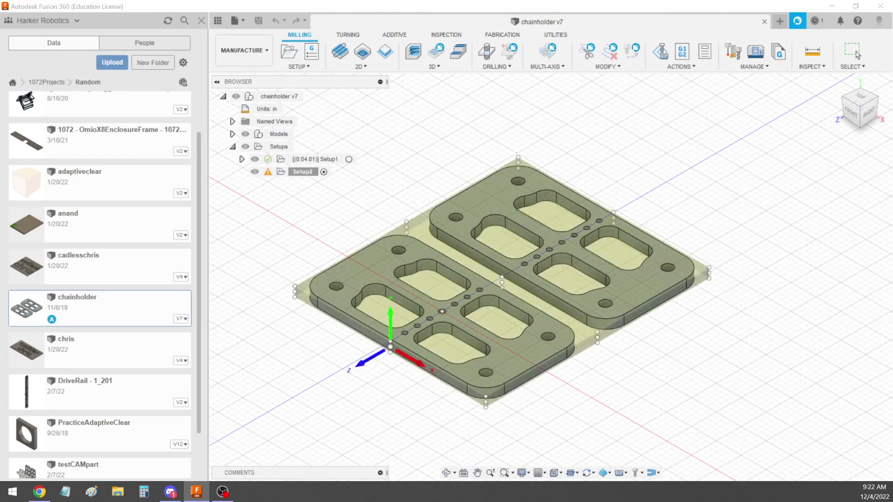
click(744, 136)
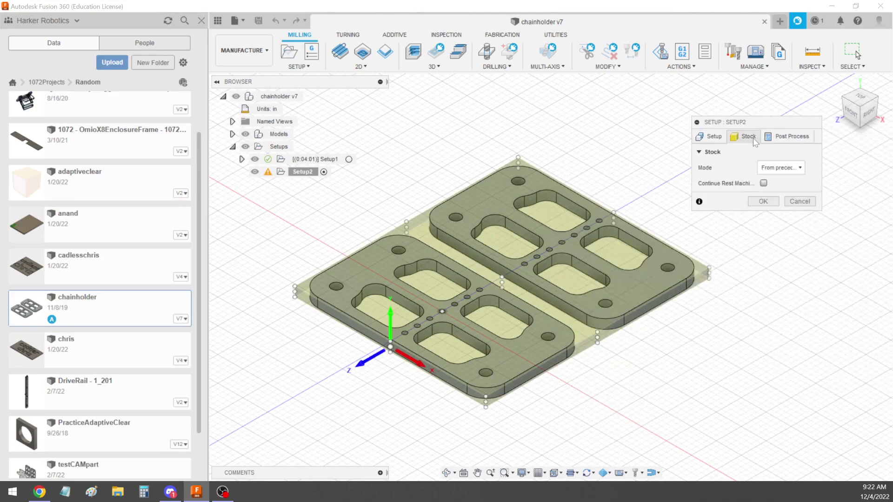
click(774, 169)
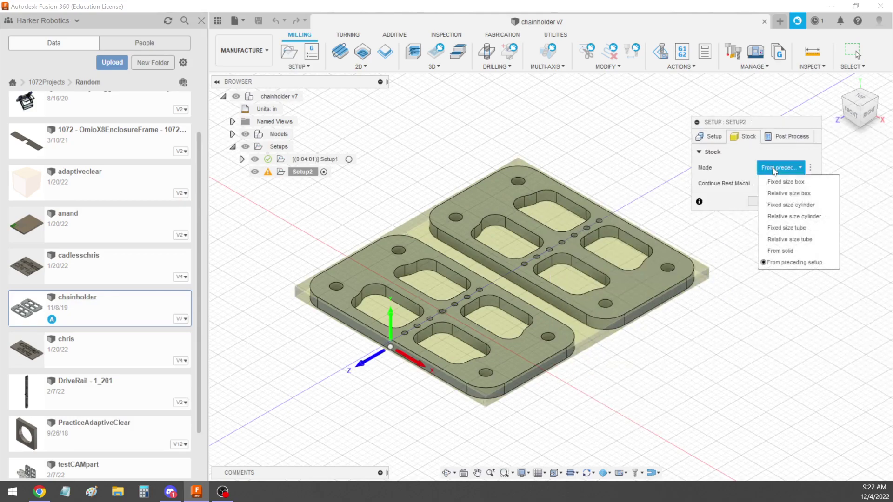
click(815, 193)
click(782, 183)
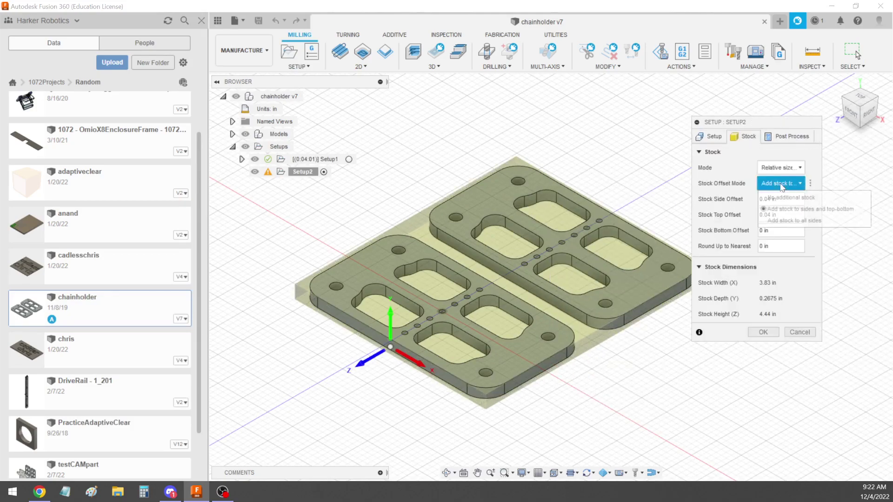
click(785, 199)
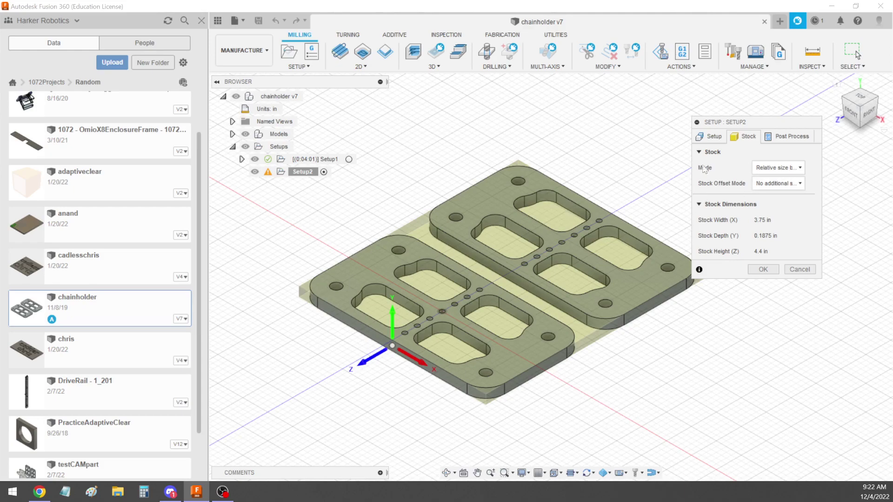
Orient the setup's work coordinate system by Z and X axes, using a plate's top face for Z and the front plate's long edge for X
click(704, 139)
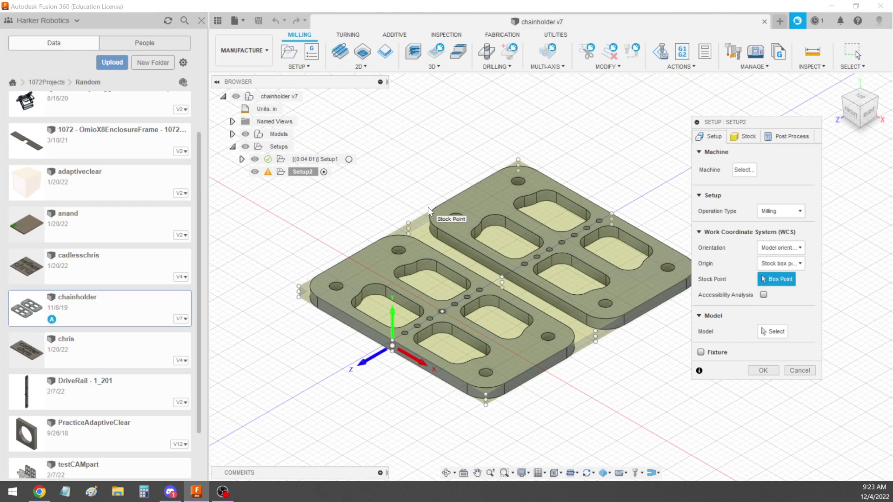
click(774, 250)
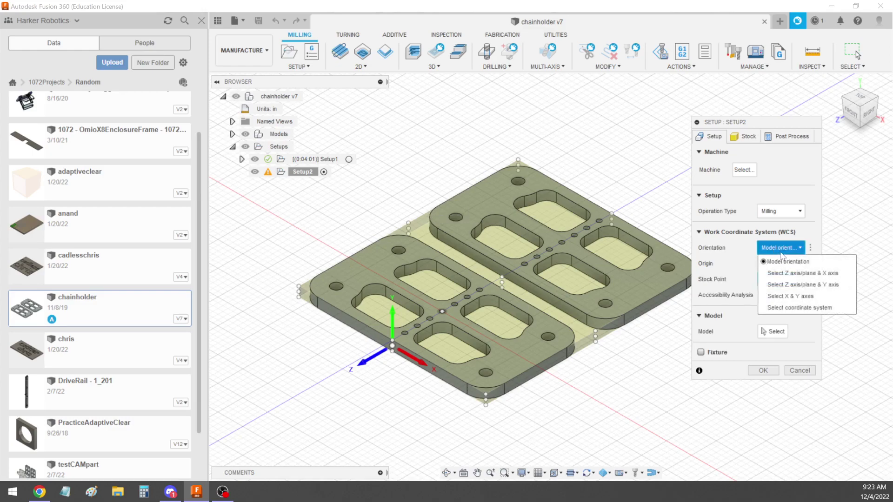
click(808, 275)
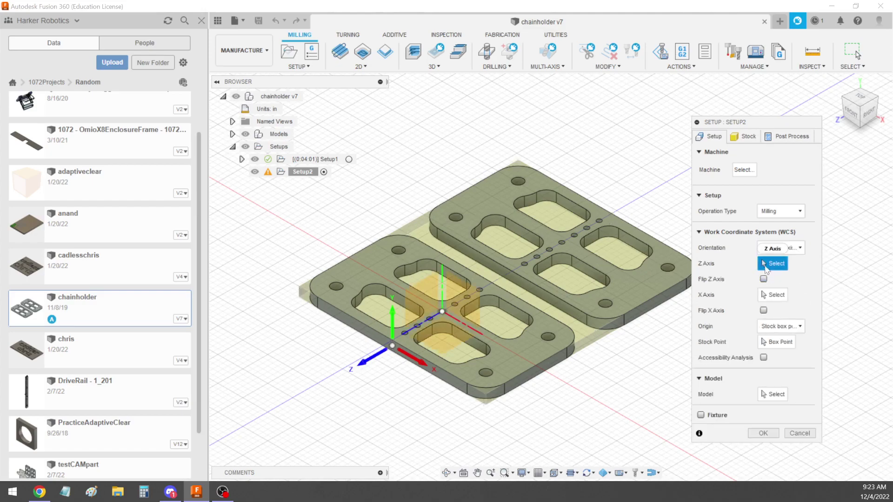
click(361, 267)
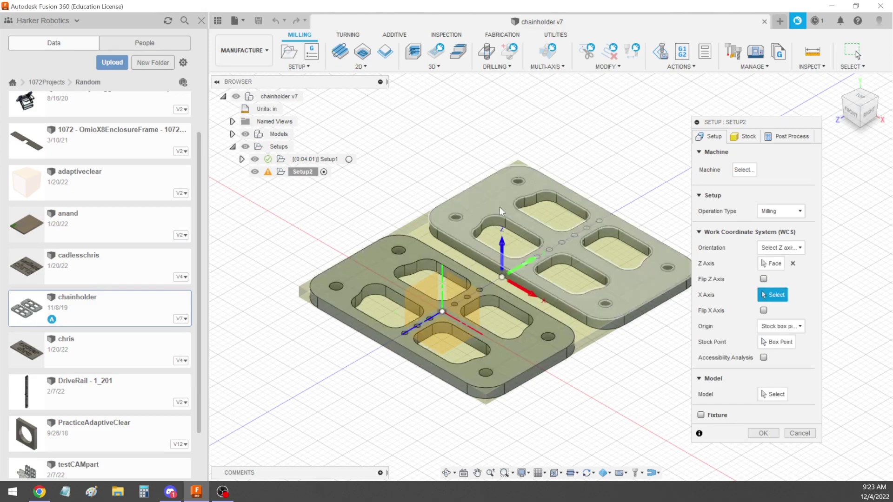
click(355, 319)
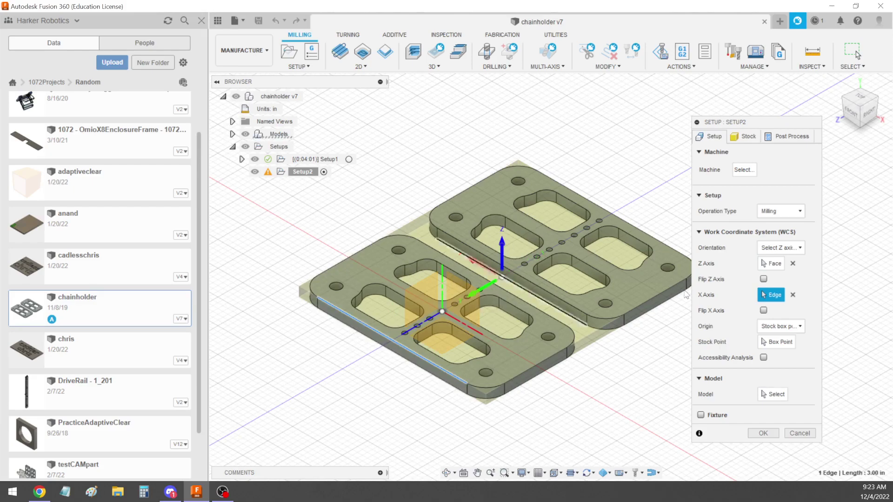
Place the origin at the stock's upper corner beside the front plate, flip the X axis, and accept the setup using all models
click(778, 342)
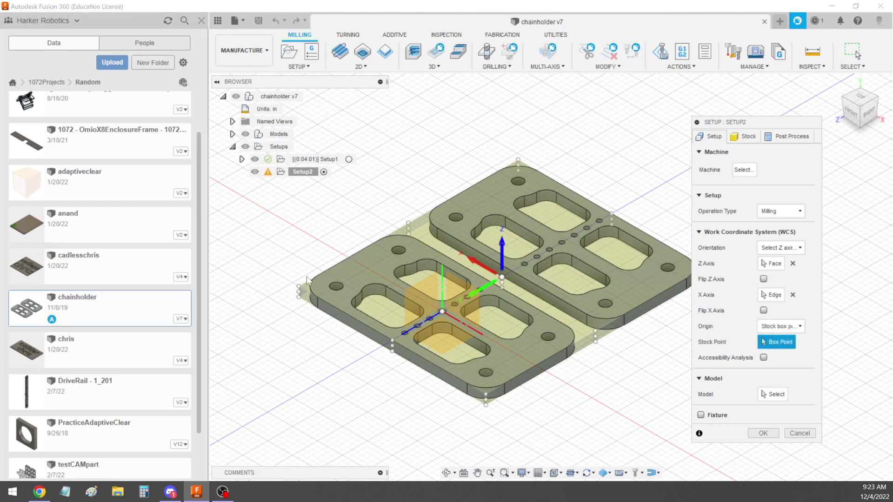
click(299, 287)
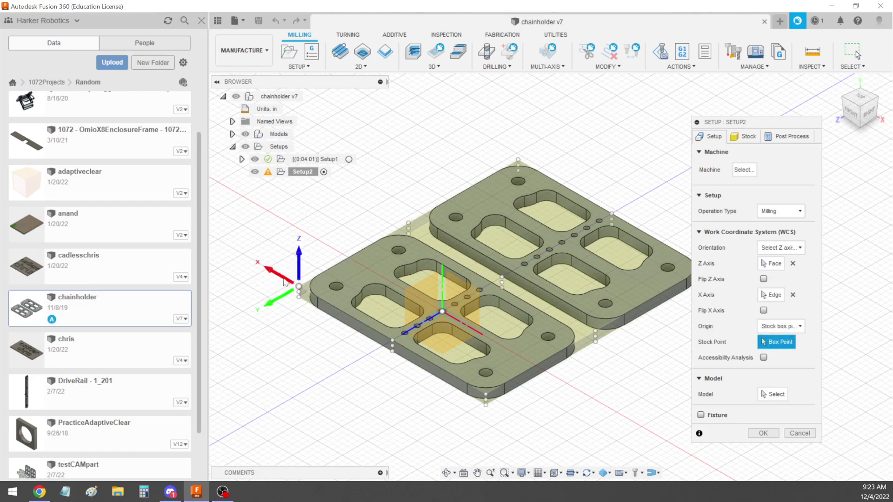
click(763, 311)
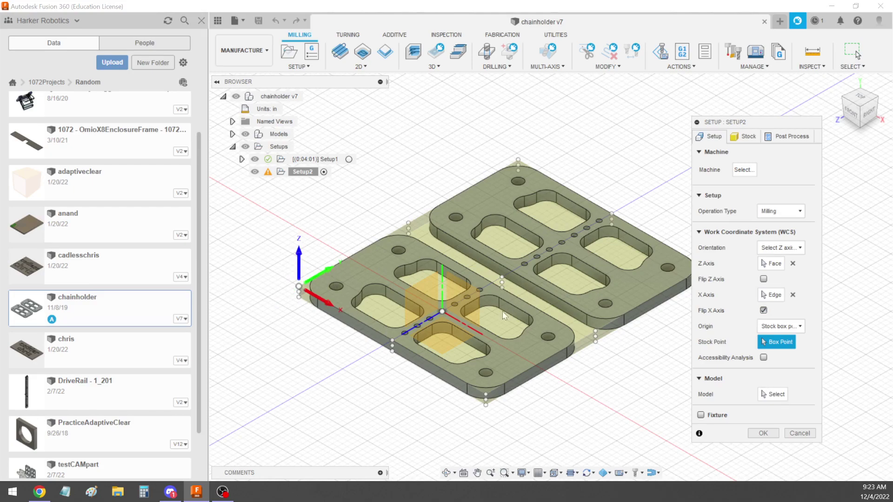
click(763, 434)
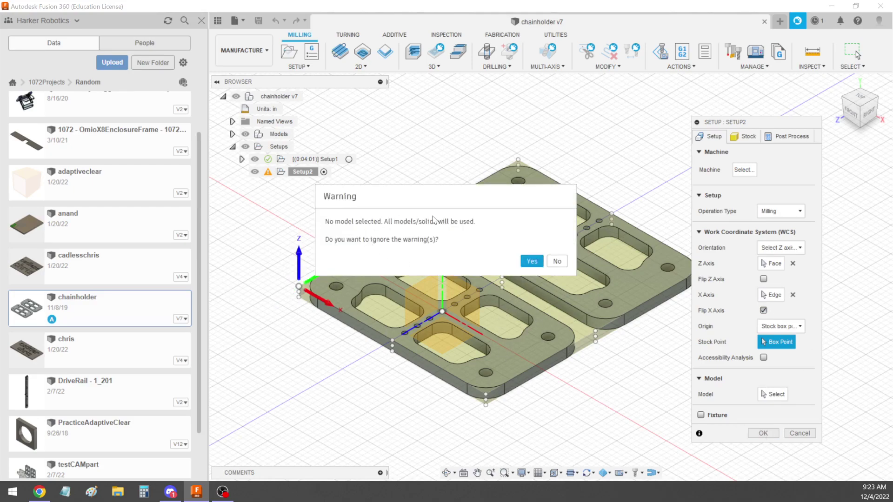
click(532, 261)
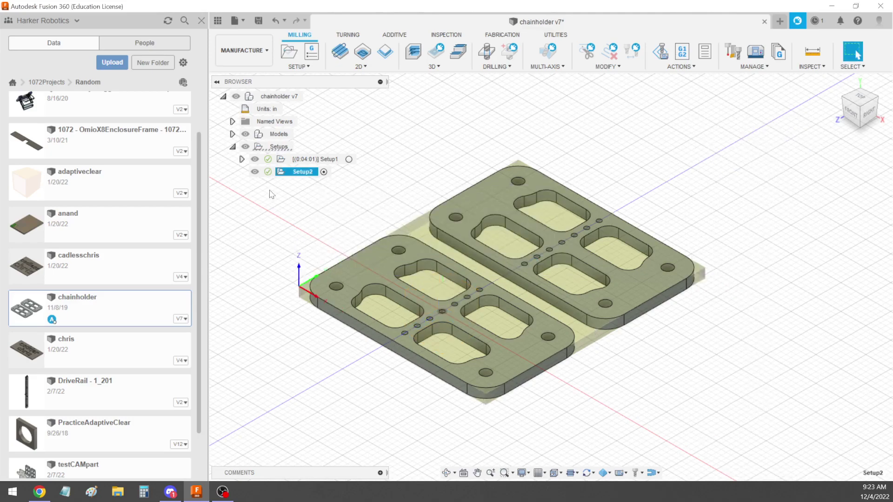
Open the template library for creating operations in Setup2 from a template
click(296, 196)
click(296, 174)
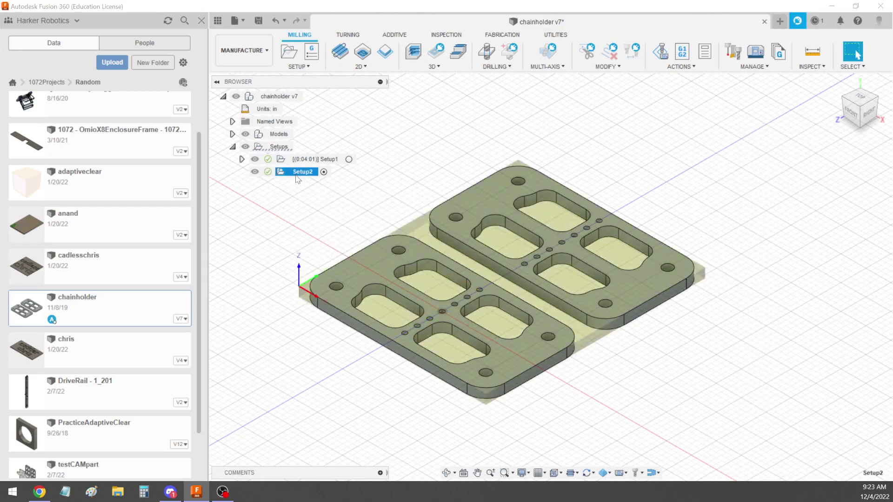
right_click(313, 178)
mouse_move(352, 221)
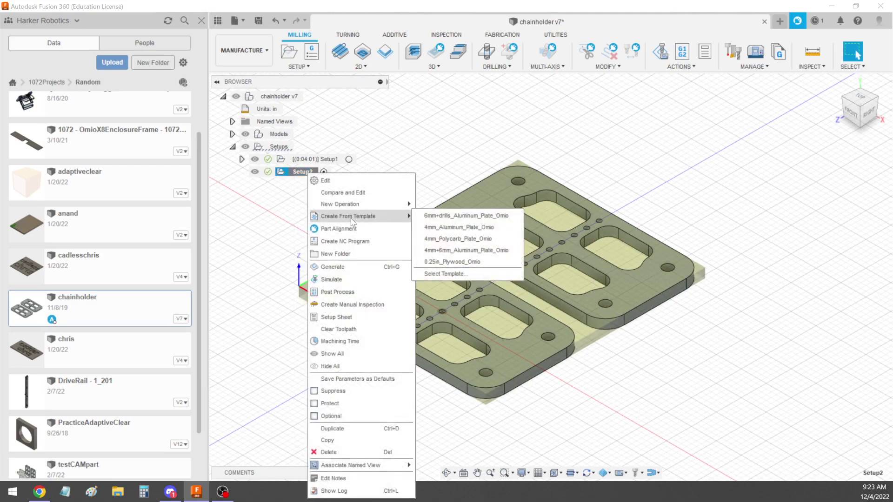
click(445, 274)
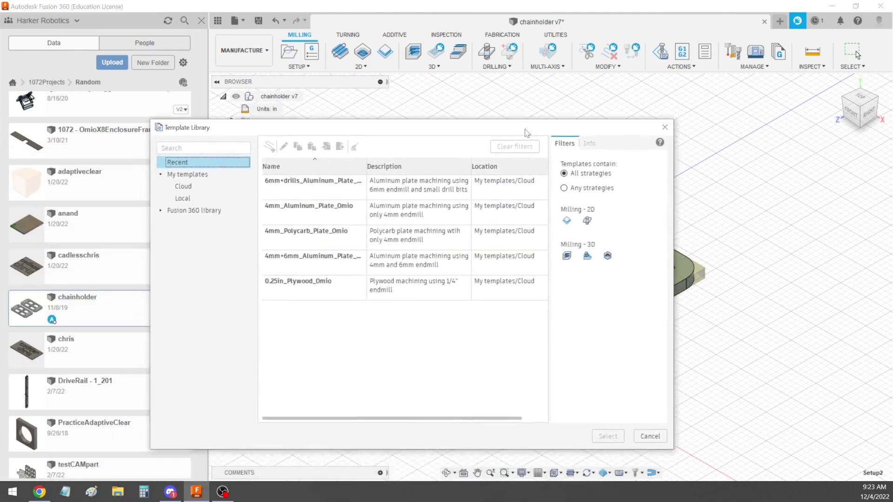
Compare the Cloud and Local templates stored under My templates
click(243, 149)
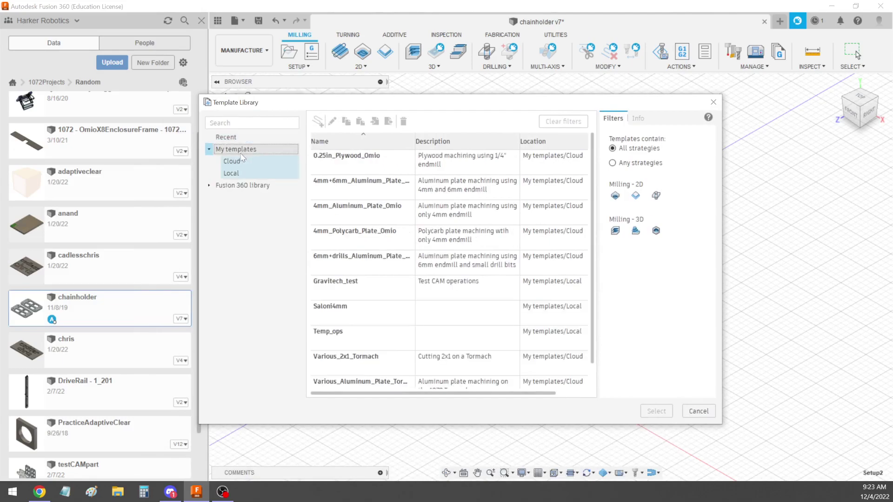
click(244, 161)
click(238, 173)
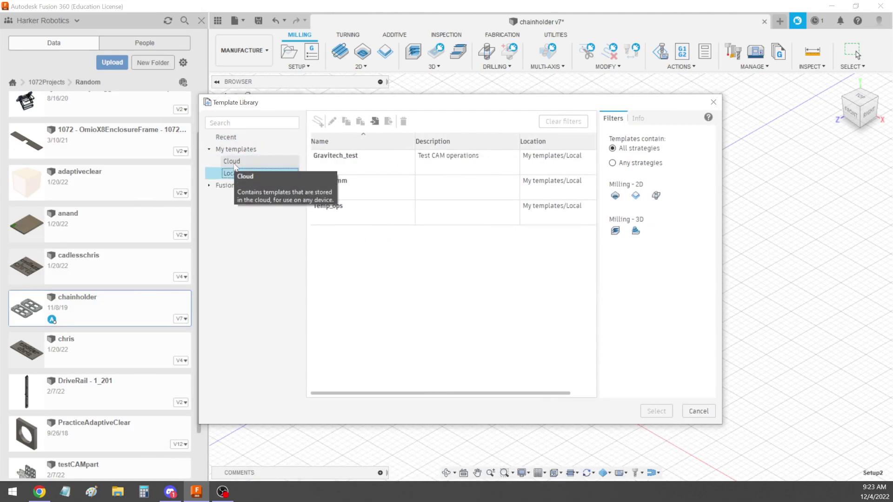
click(234, 164)
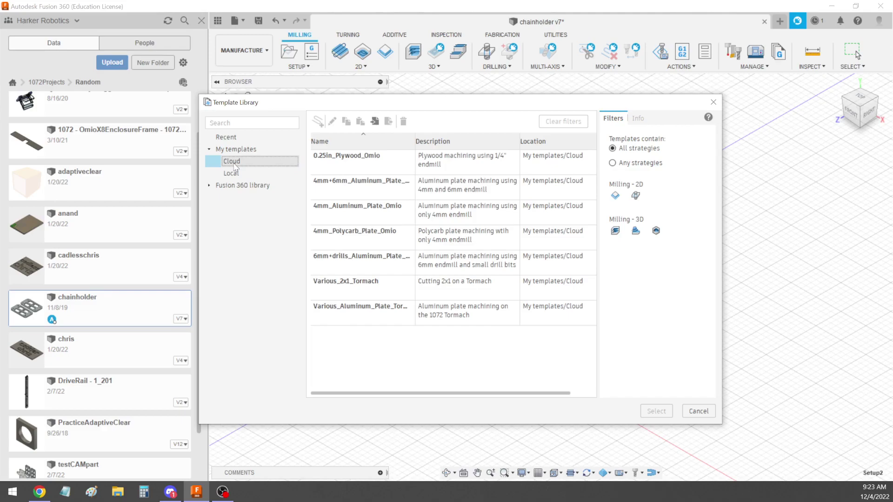
click(234, 174)
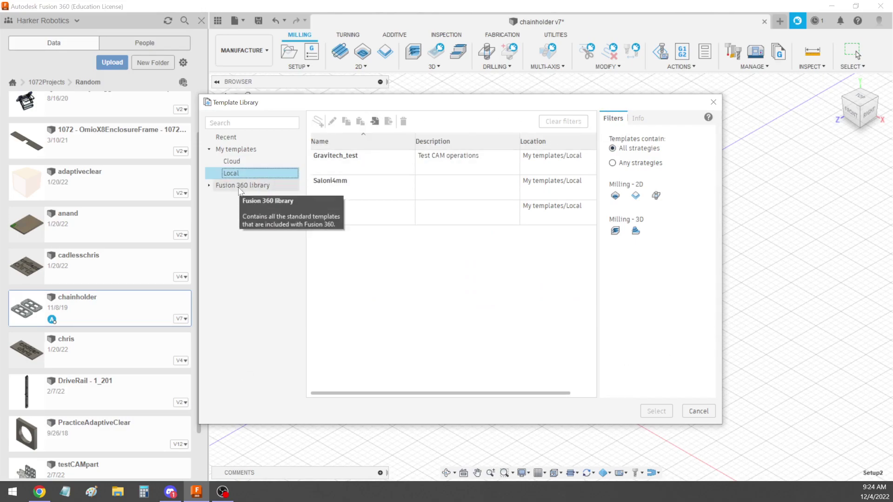
Add the operations of the 4mm_Aluminum_Plate_Omio cloud template to Setup2
click(225, 164)
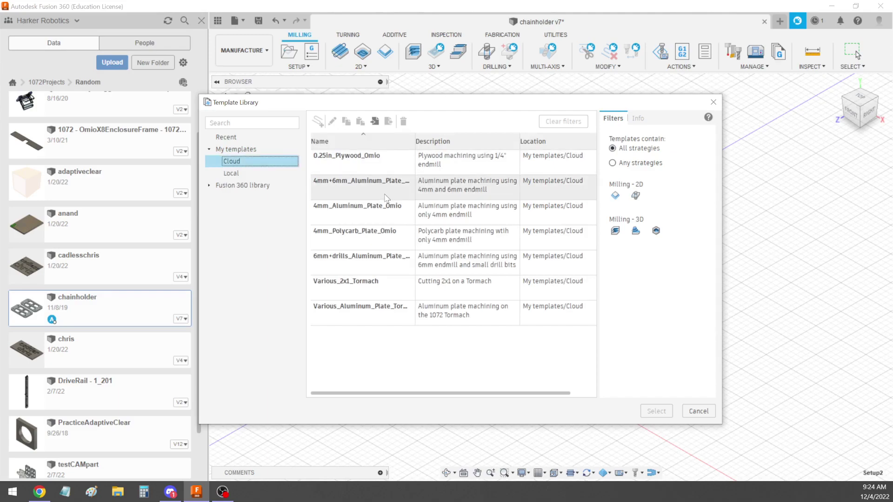
click(380, 215)
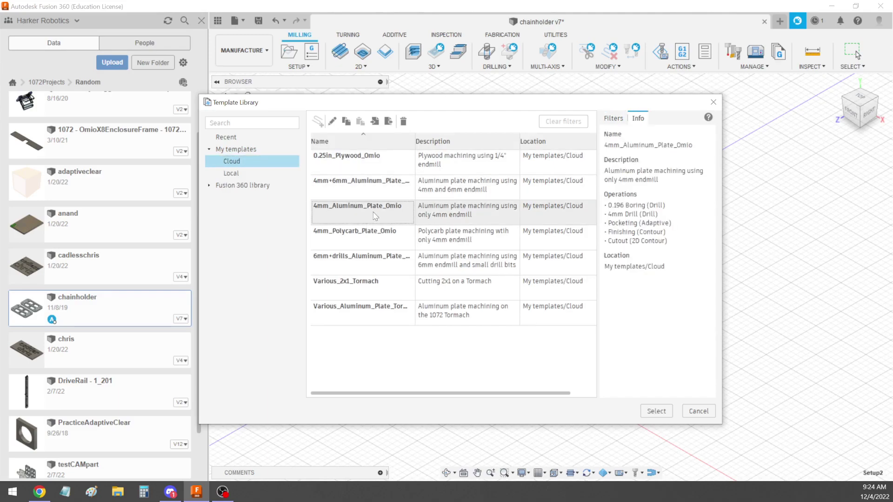
double_click(375, 216)
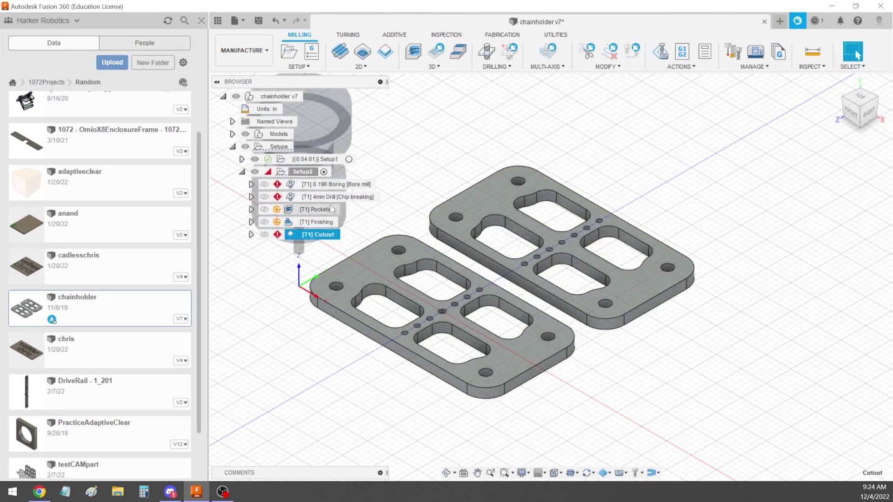
Set one of the corner holes as the hole face for the 0.196 Boring operation, including all holes of the same diameter
double_click(326, 185)
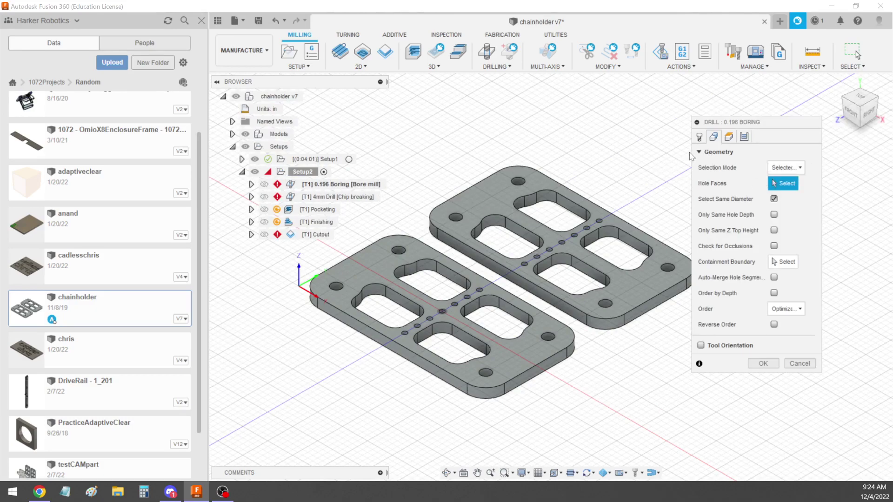
click(745, 137)
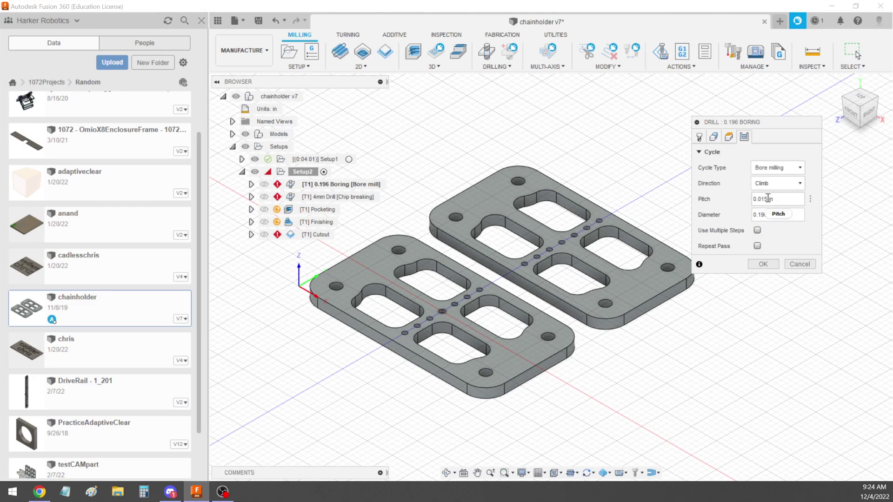
mouse_move(769, 199)
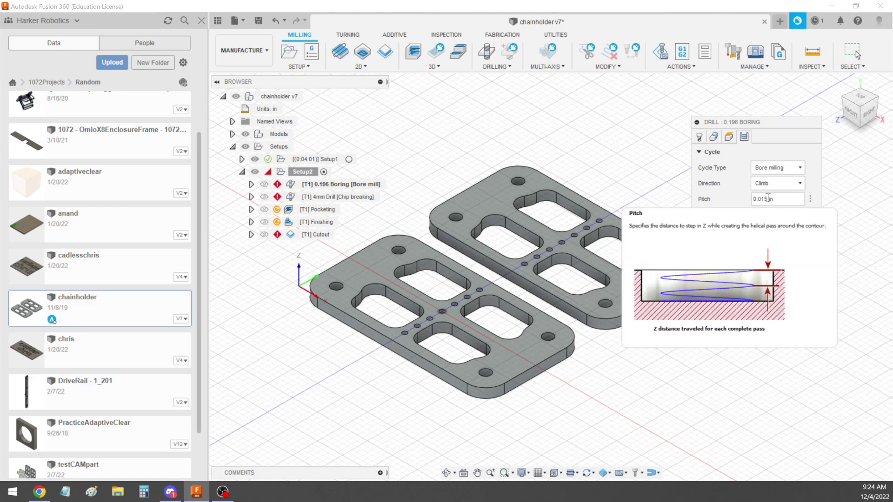
click(714, 137)
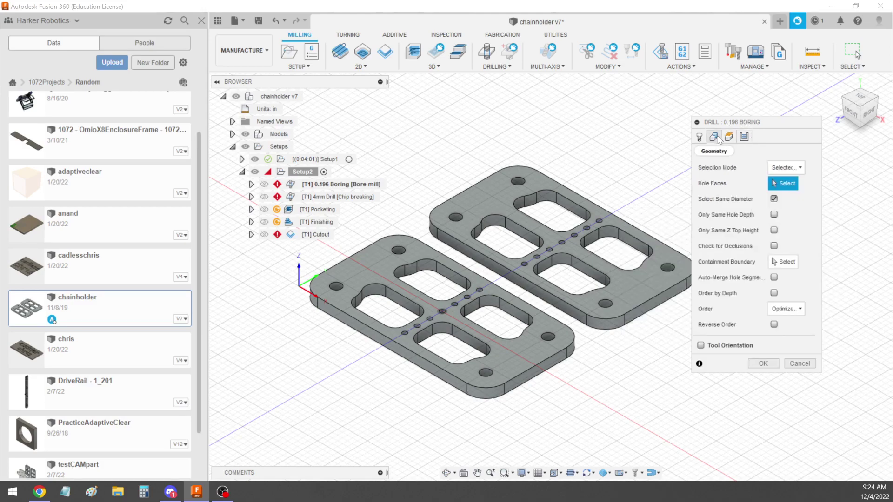
click(335, 290)
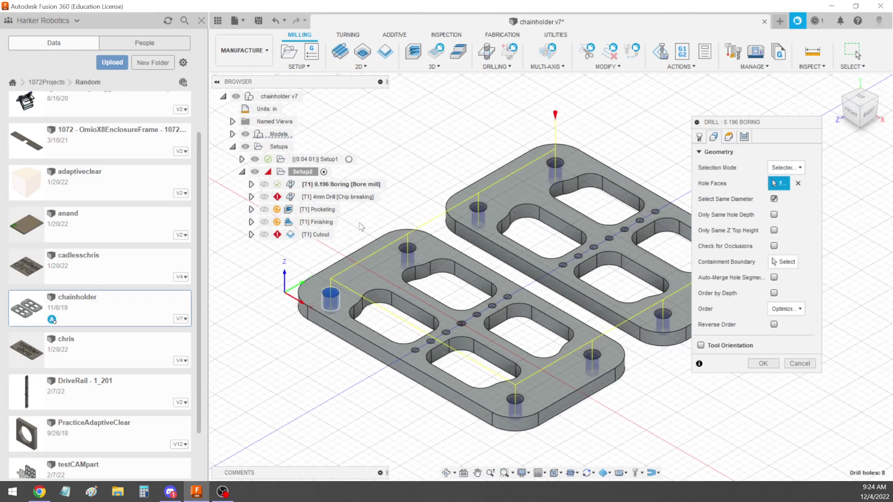
scroll(298, 293, up, 3)
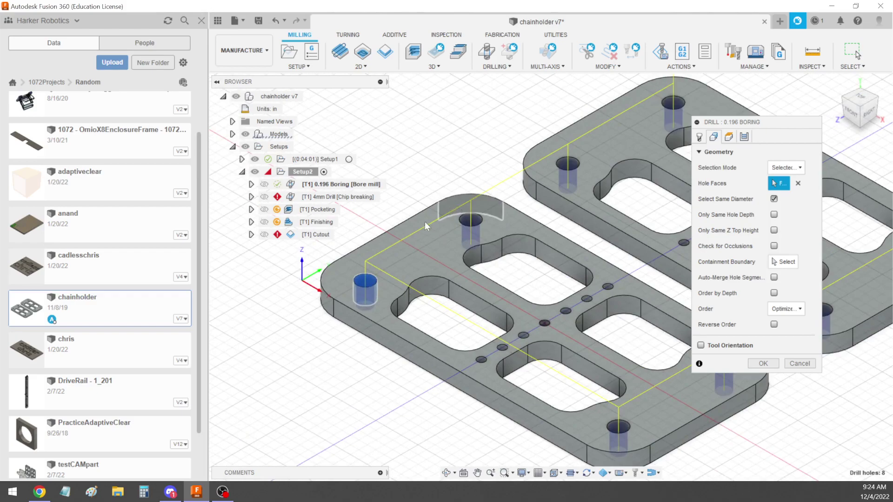
scroll(368, 294, up, 2)
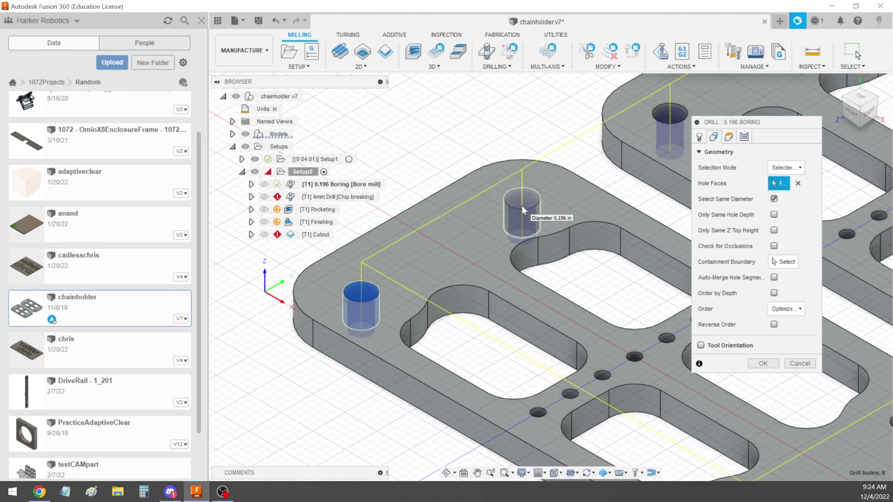
scroll(449, 233, down, 5)
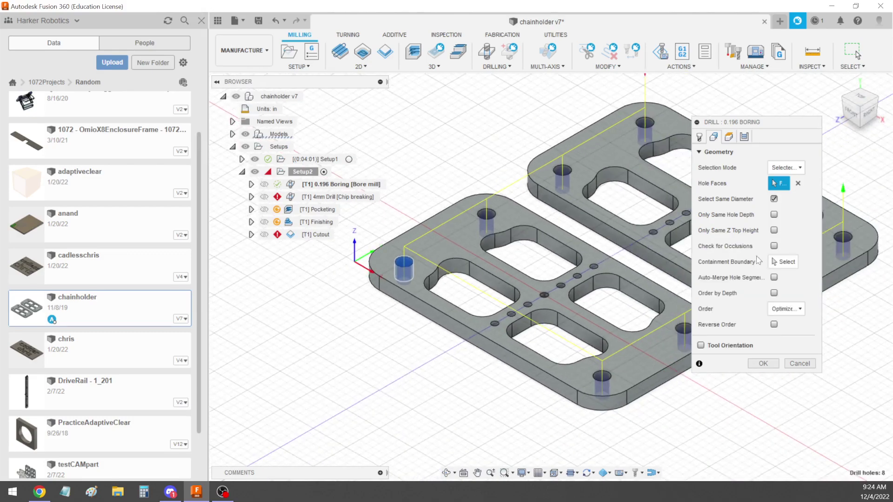
Try limiting the boring to the front plate by using its outer contour as the containment boundary
click(779, 261)
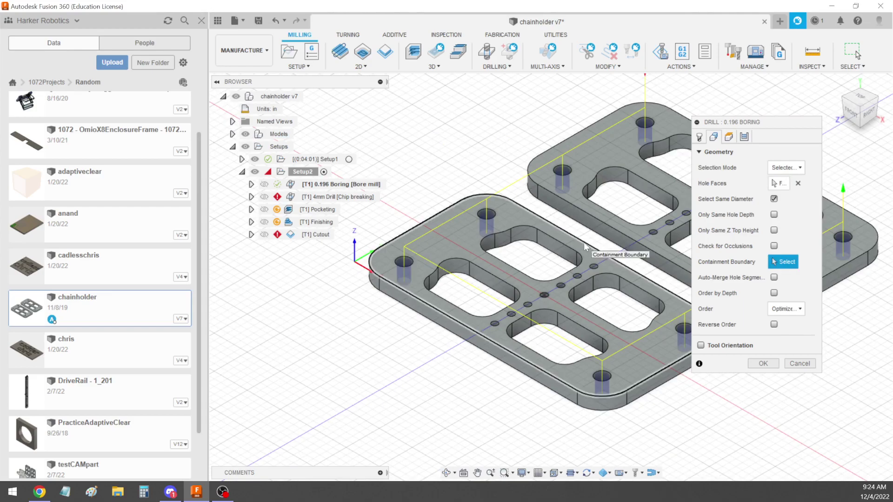
click(585, 242)
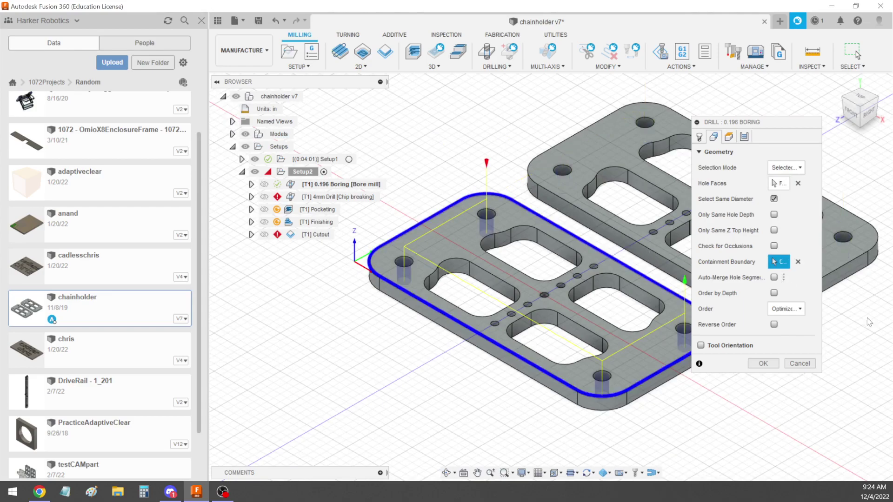
click(798, 262)
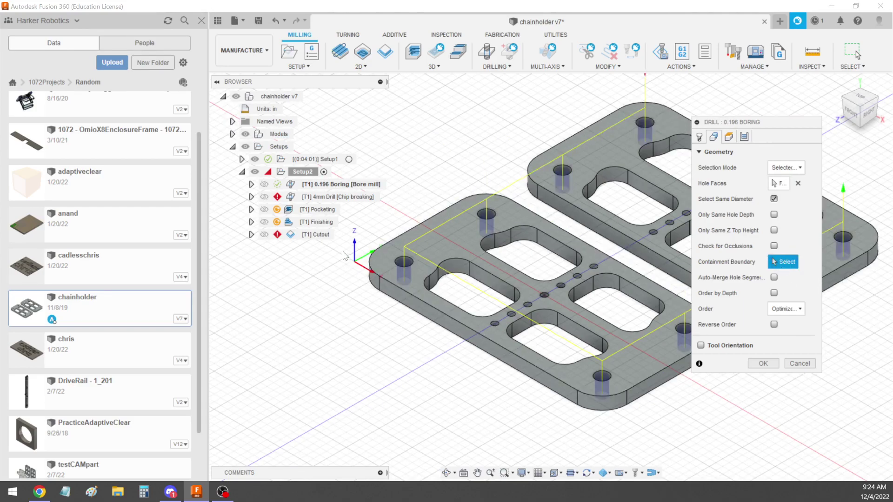
Check the heights of the 0.196 Boring operation and accept it
scroll(345, 256, down, 2)
click(728, 136)
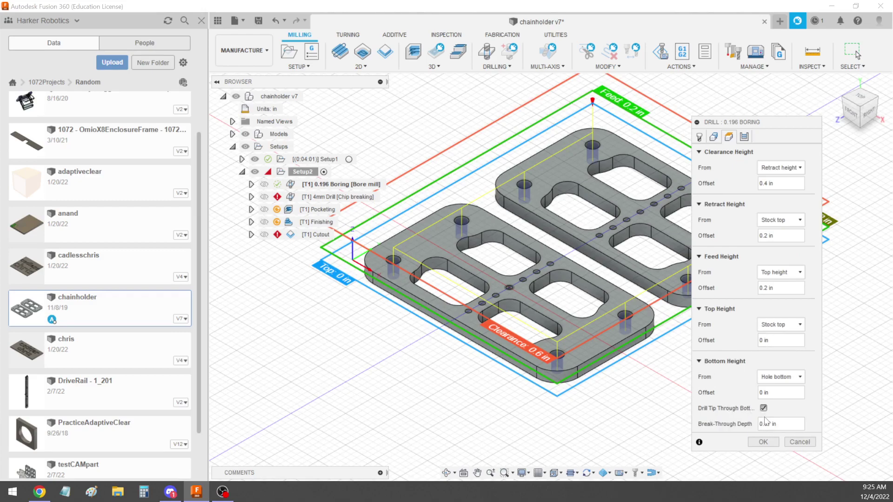
click(764, 442)
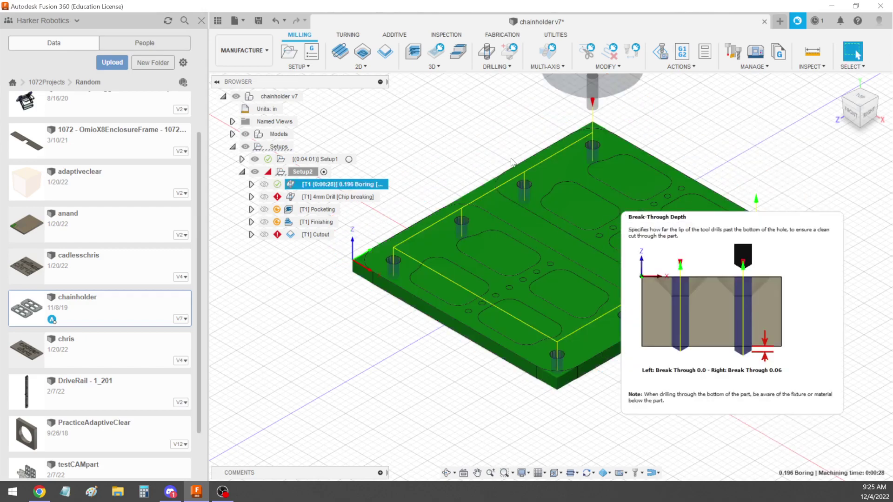
Simulate the 0.196 Boring toolpath at a reduced playback speed and exit the simulation
click(667, 50)
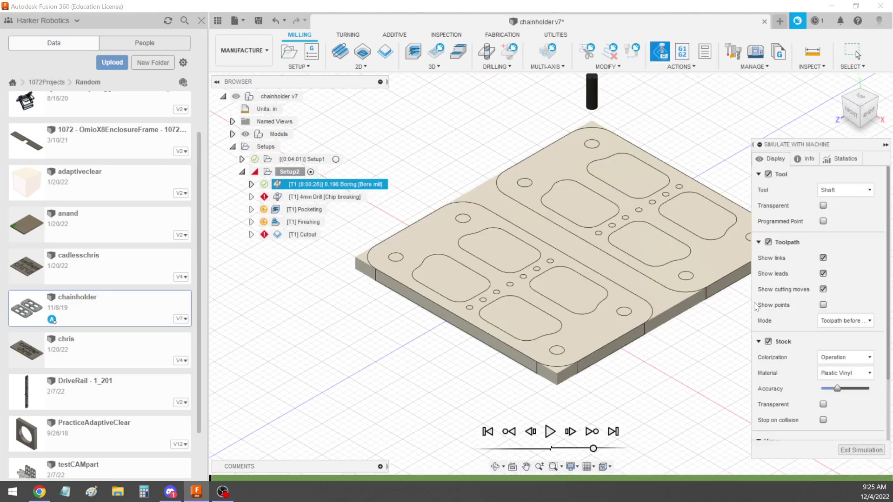
click(549, 432)
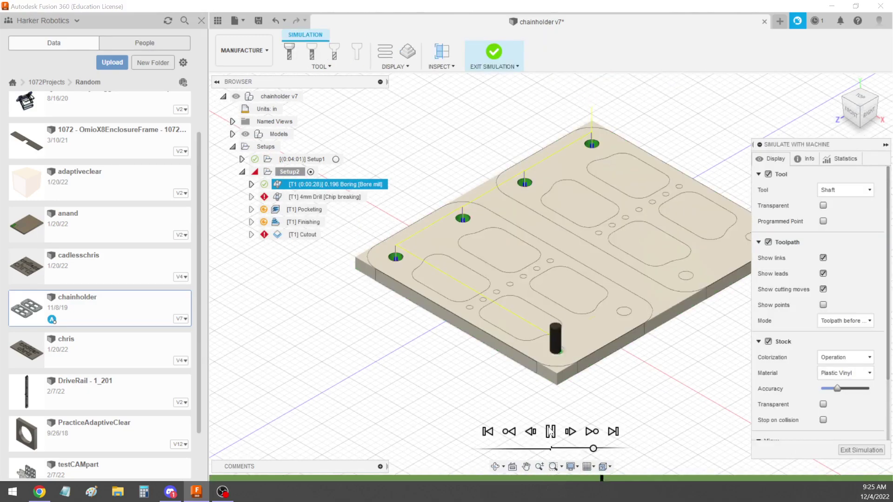
click(567, 448)
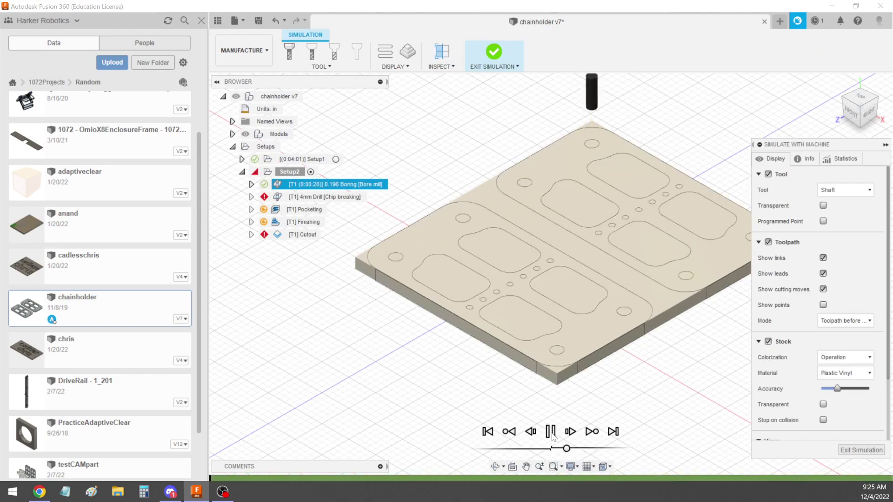
drag(567, 451, 576, 452)
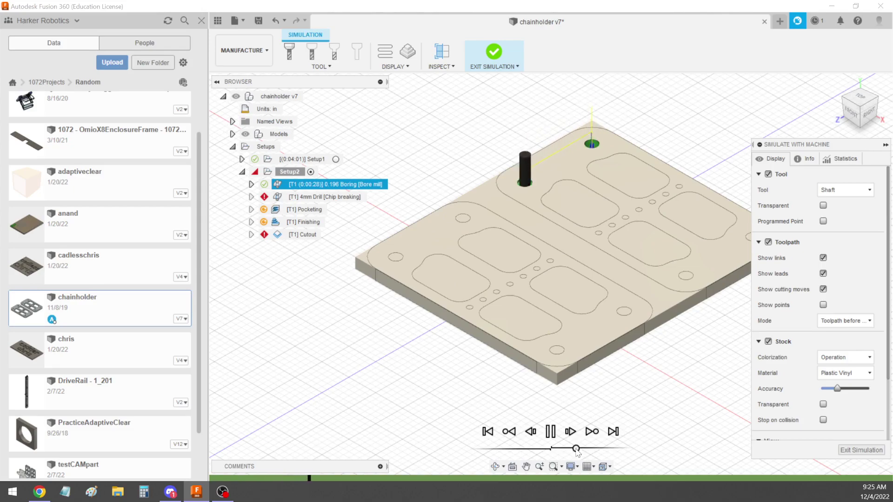
click(864, 449)
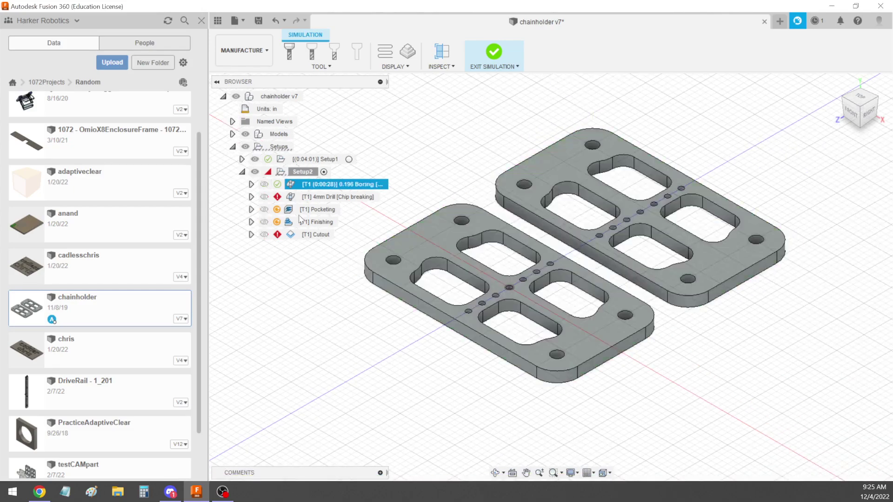
Review the 4mm Drill operation's cycle and heights, assign the small same-diameter holes along the plates' centre lines, and accept it
double_click(310, 197)
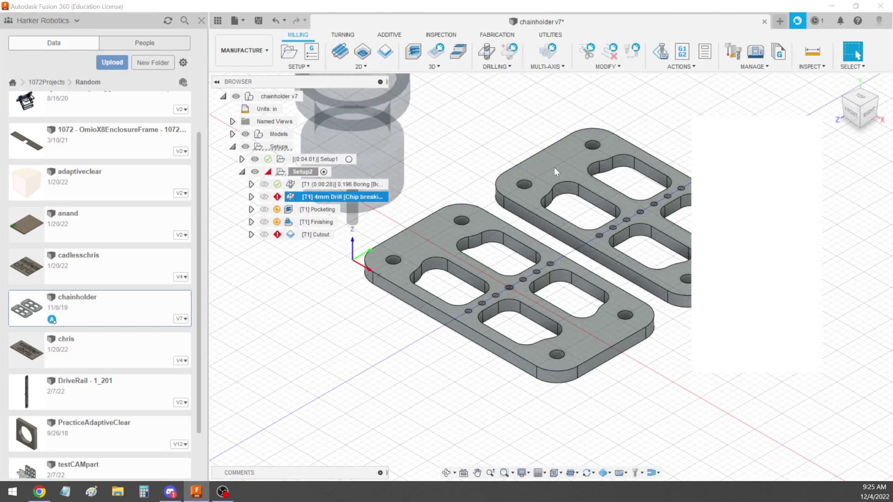
click(746, 138)
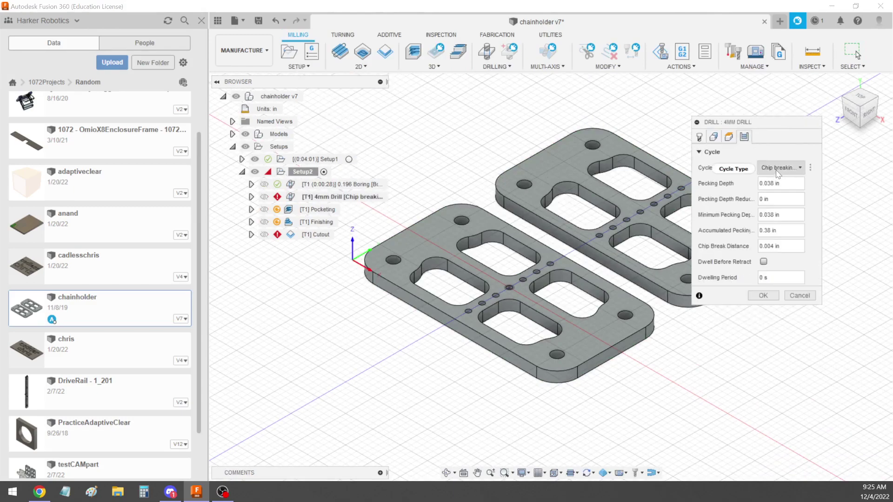
mouse_move(776, 172)
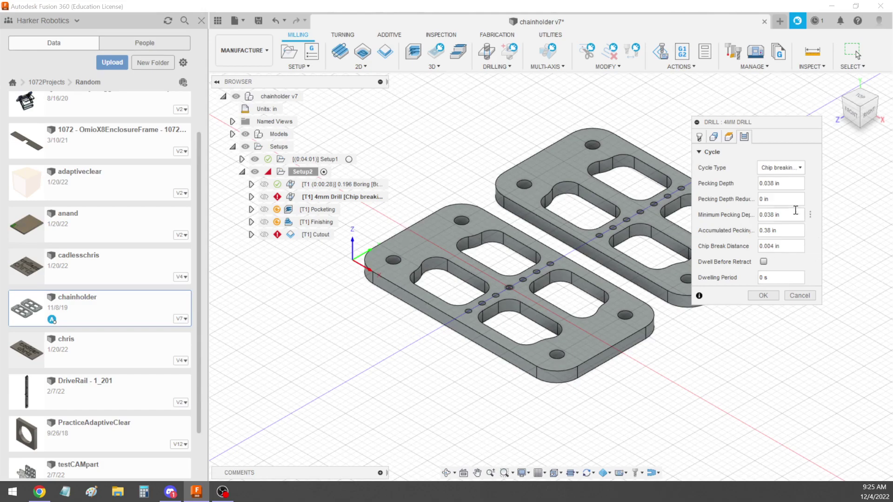
click(729, 136)
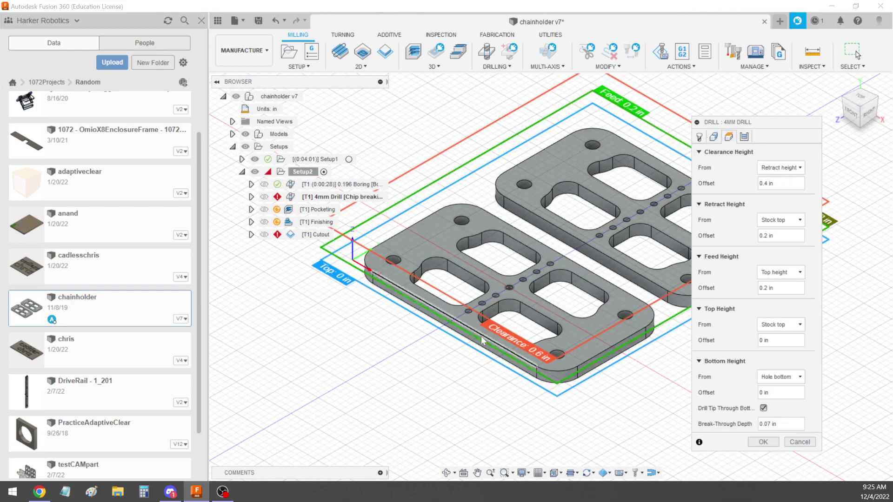
scroll(485, 334, up, 5)
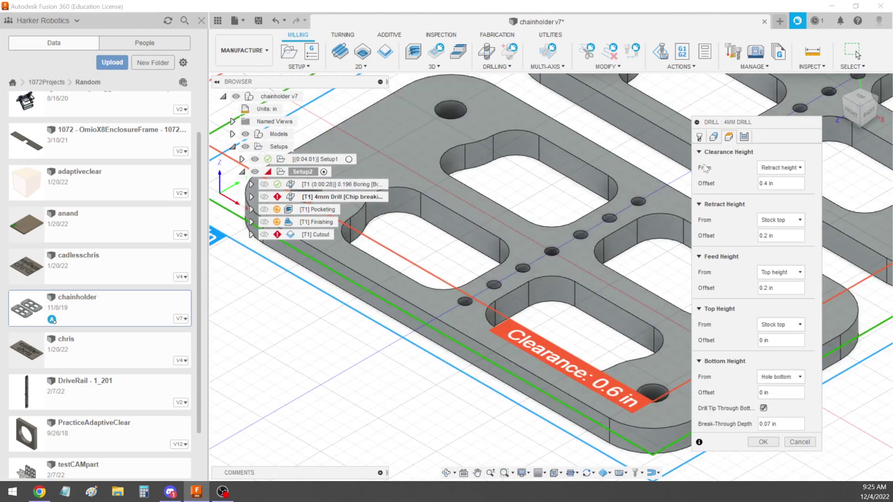
click(715, 137)
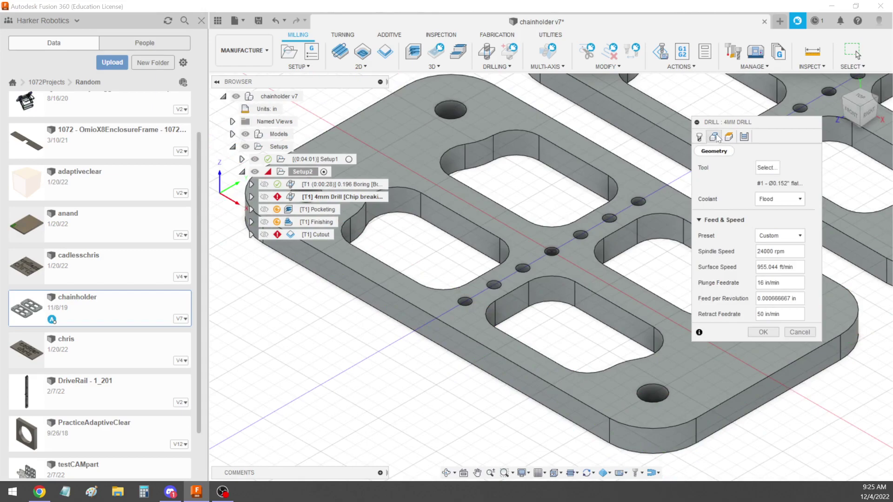
click(715, 137)
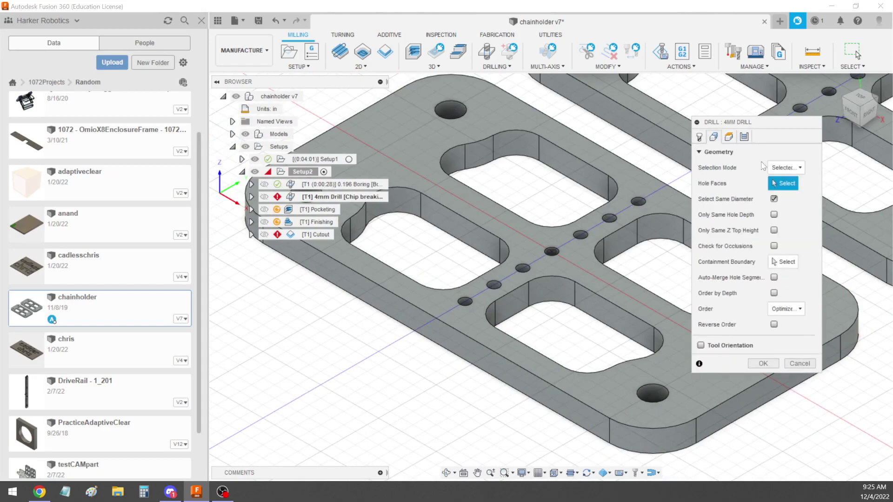
click(465, 301)
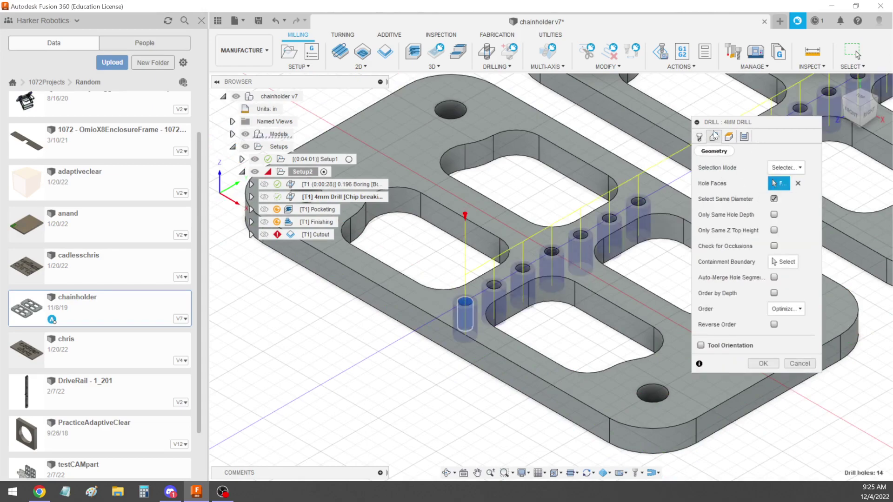
click(762, 363)
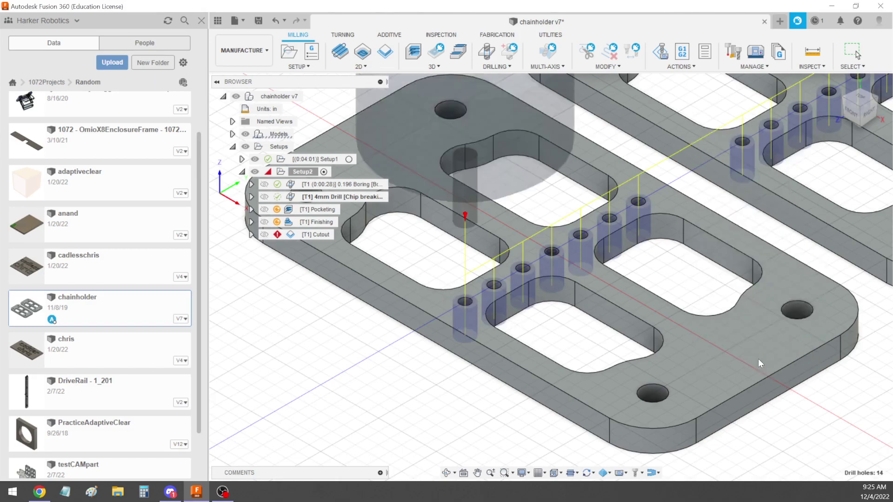
Set the outer contours of both plates as the Pocketing operation's machining boundary and accept it
double_click(317, 210)
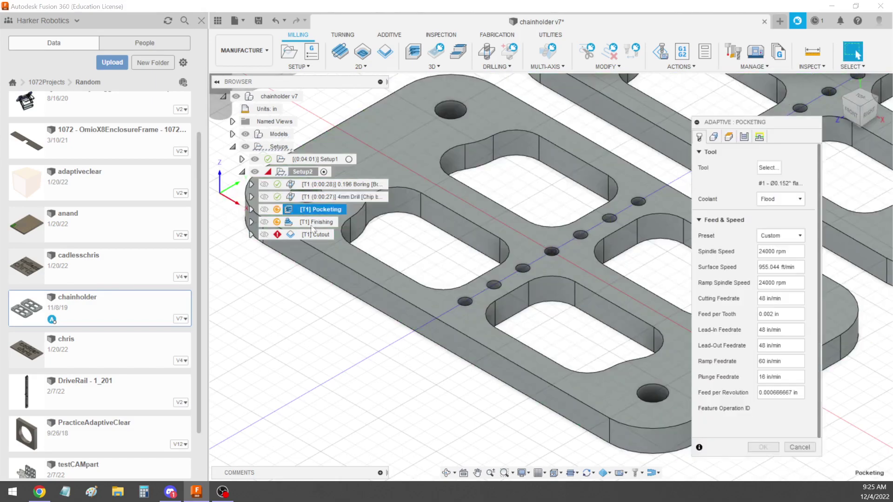
scroll(412, 306, down, 5)
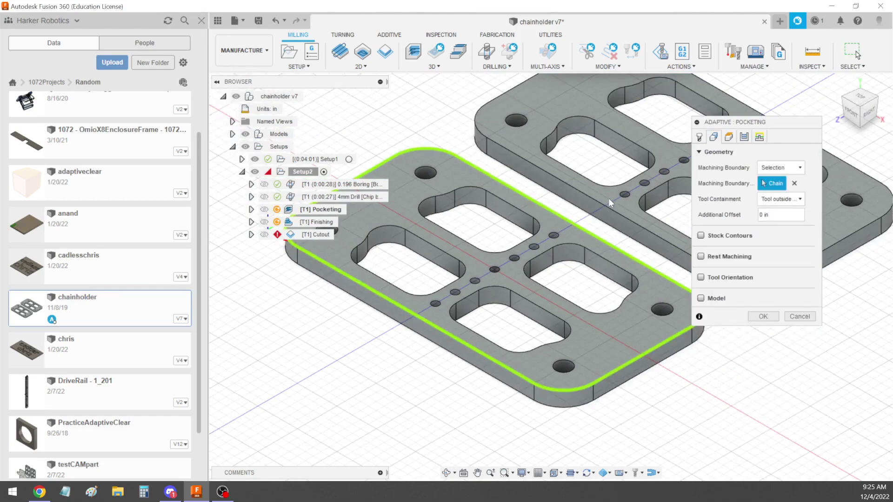
click(601, 200)
key(Return)
Set both plates' outer contours as the Finishing operation's machining boundary and accept it, ignoring the stepdown warning
double_click(308, 224)
click(558, 177)
click(763, 370)
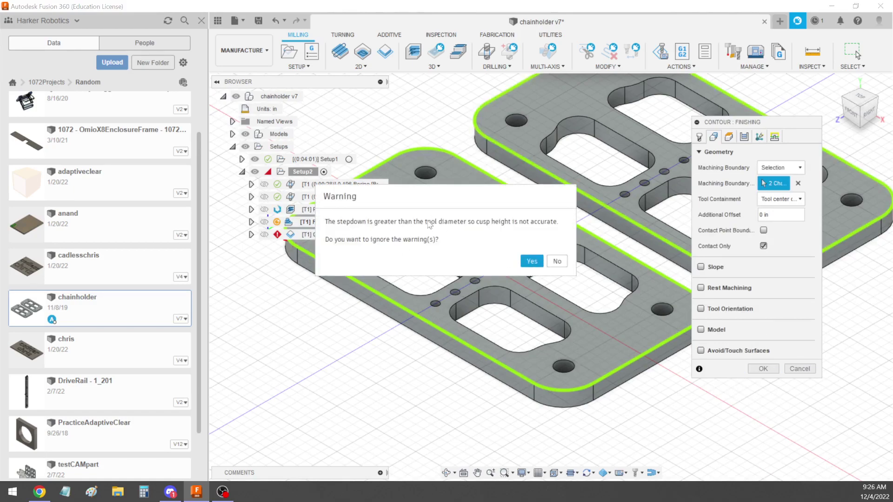
click(532, 261)
Select the plates' outer contours for the Cutout operation and accept it
click(304, 235)
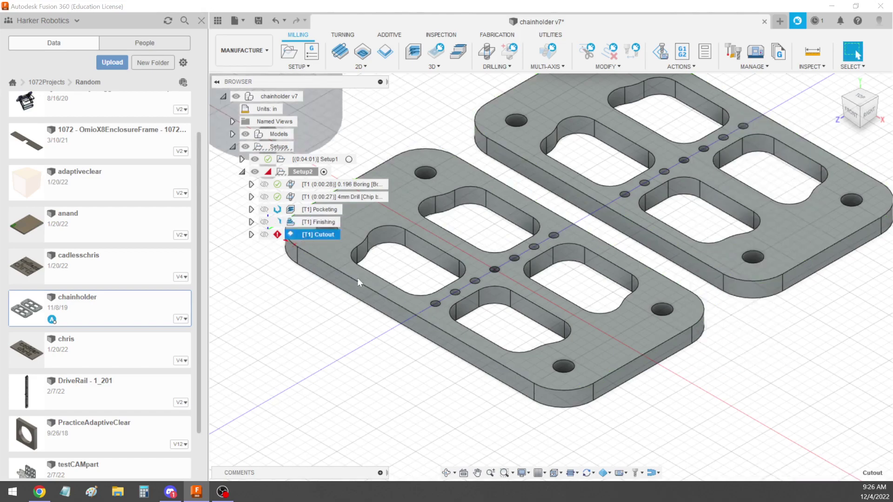
click(585, 191)
click(763, 337)
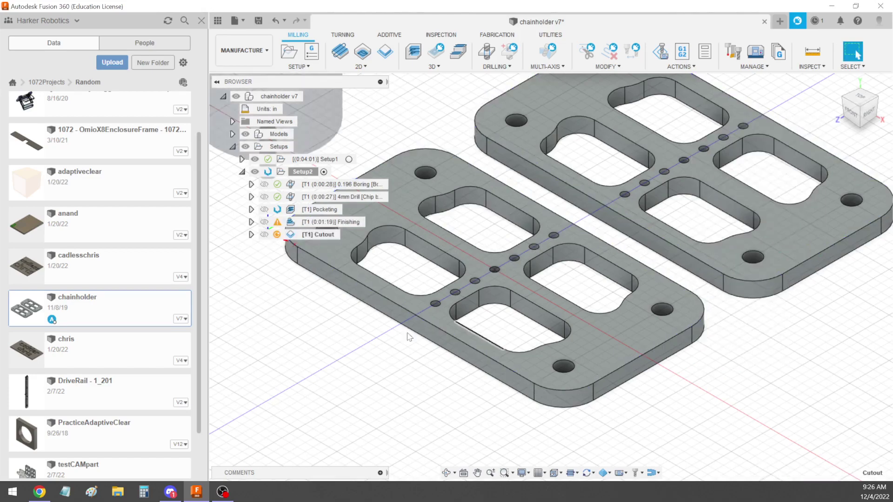
scroll(542, 335, down, 3)
click(345, 308)
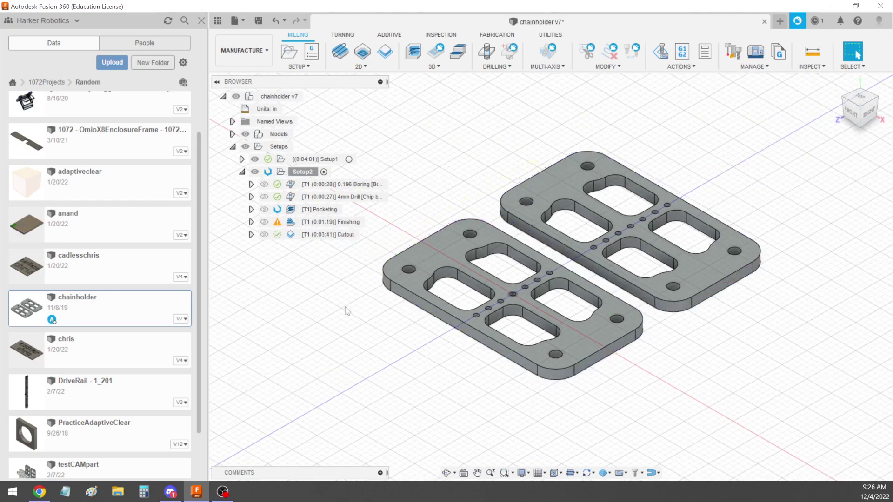
Examine the Pocketing operation's tool and feed settings, machining boundary and height offsets
double_click(316, 210)
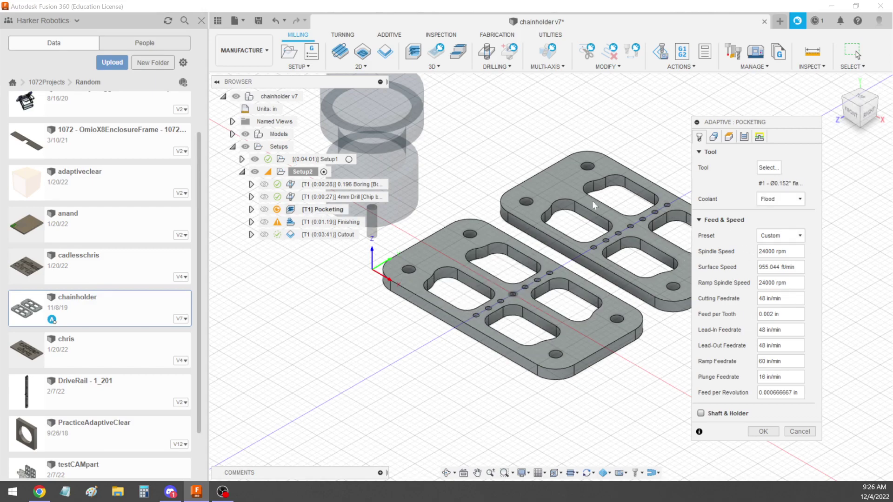
click(713, 137)
scroll(638, 222, up, 2)
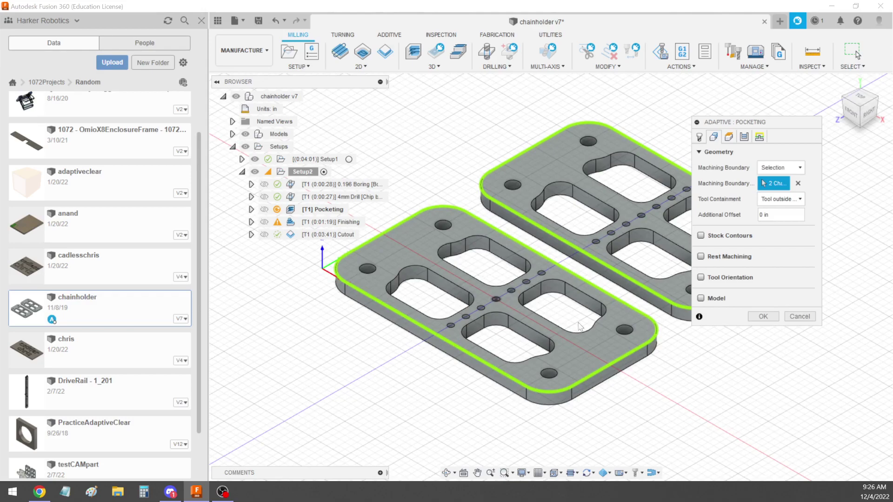
click(729, 137)
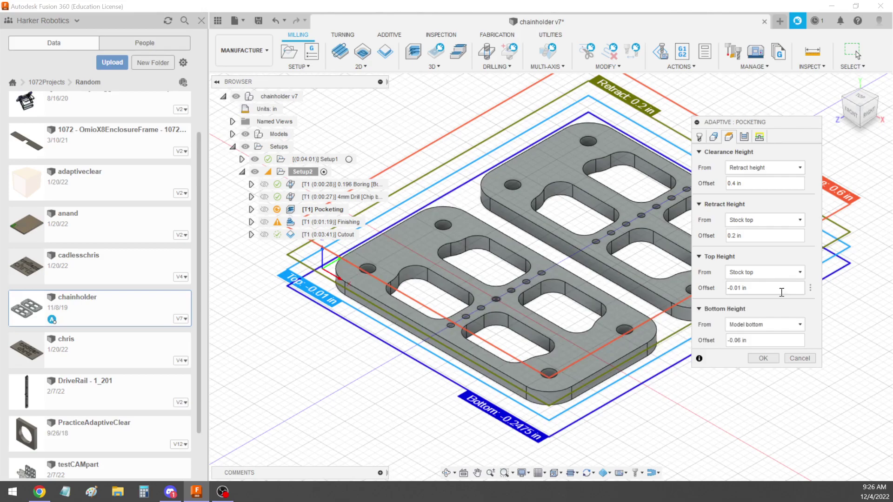
scroll(682, 272, up, 4)
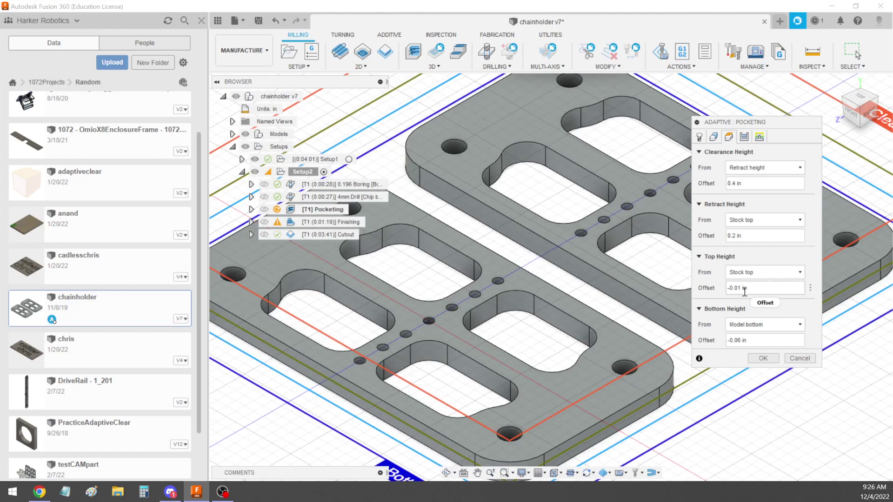
Examine the Pocketing operation's passes, including optimal load and stock to leave, and its linking settings, and accept the operation
click(745, 138)
scroll(423, 308, down, 3)
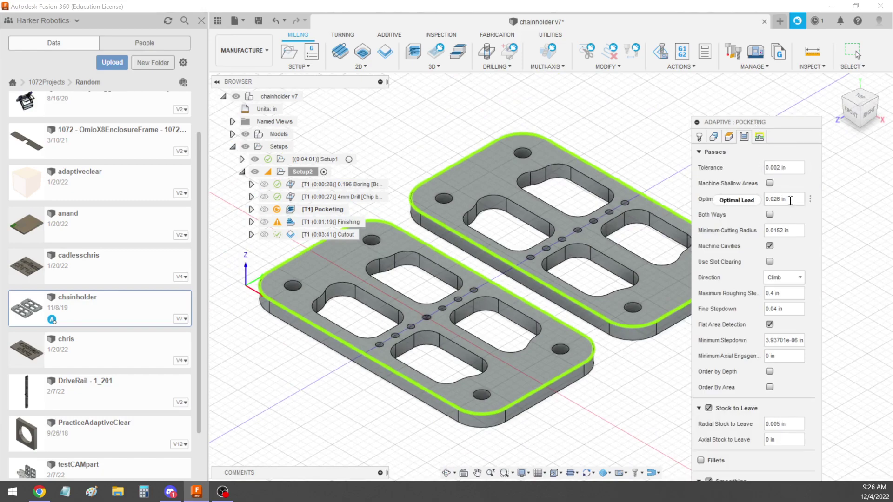
mouse_move(790, 201)
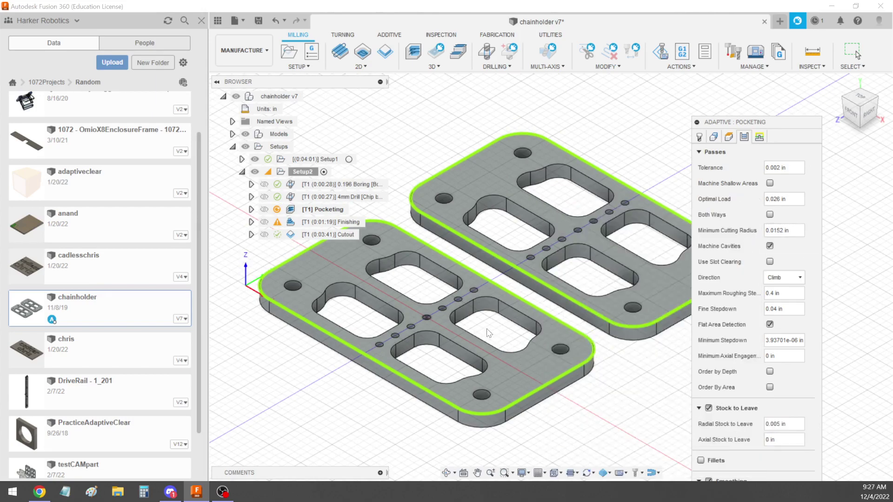
scroll(489, 333, up, 3)
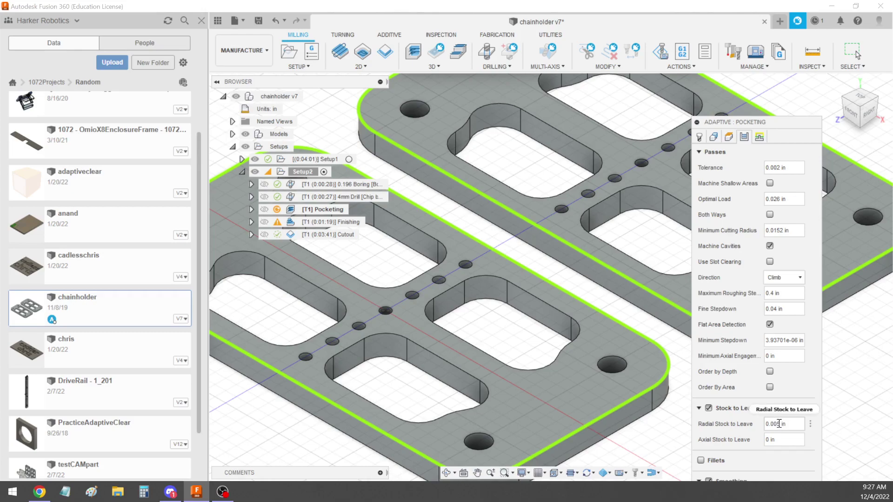
drag(757, 122, 750, 83)
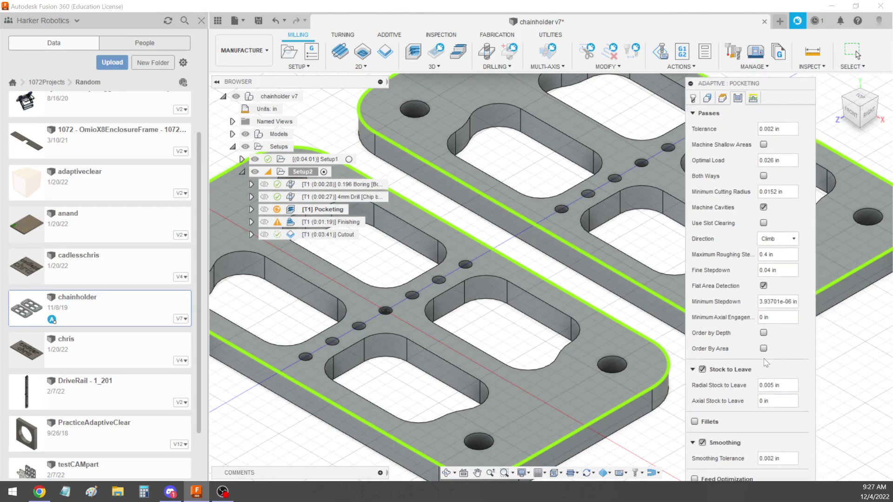
click(753, 98)
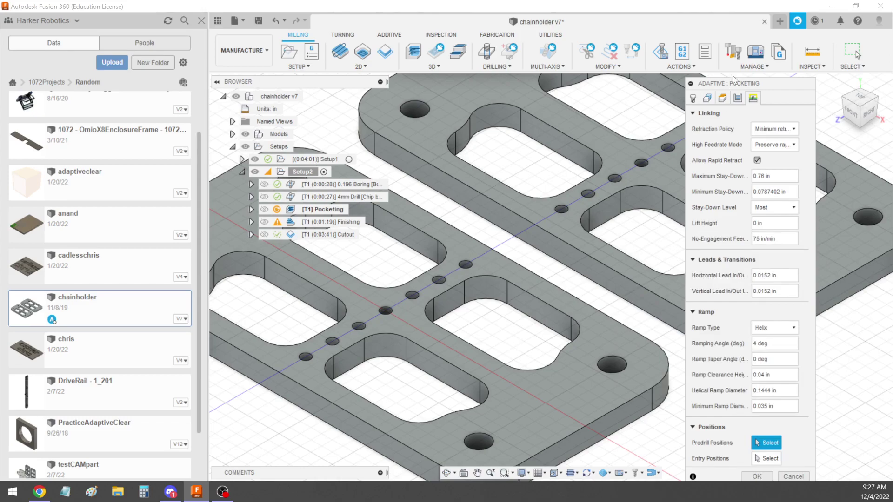
click(741, 97)
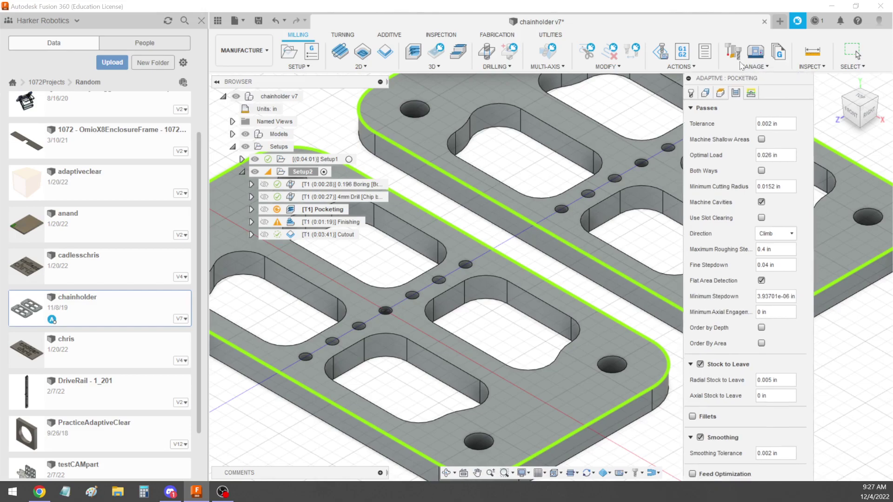
click(751, 471)
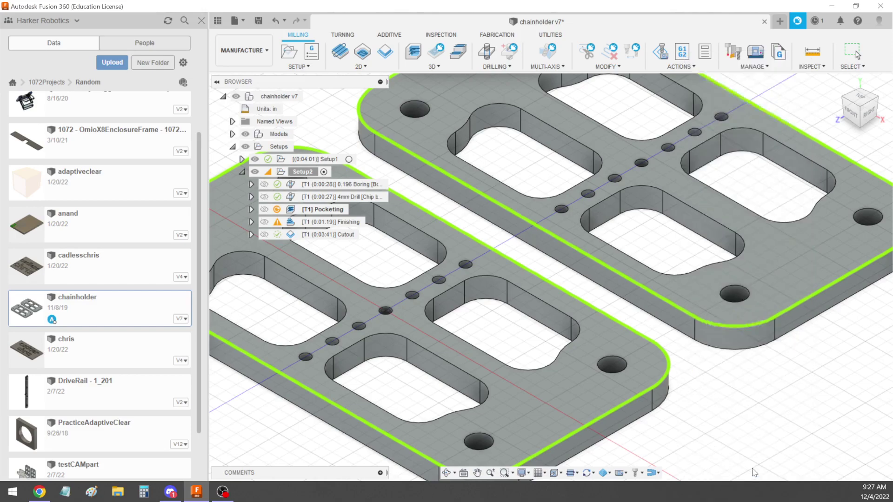
Review the Finishing operation's tool, geometry, heights, passes and linking settings, and leave it without making changes
scroll(640, 282, down, 5)
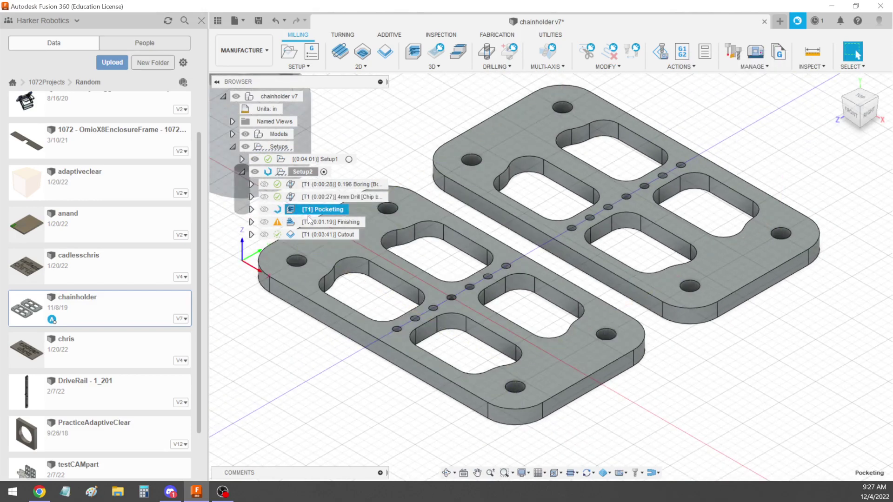
click(309, 222)
double_click(309, 223)
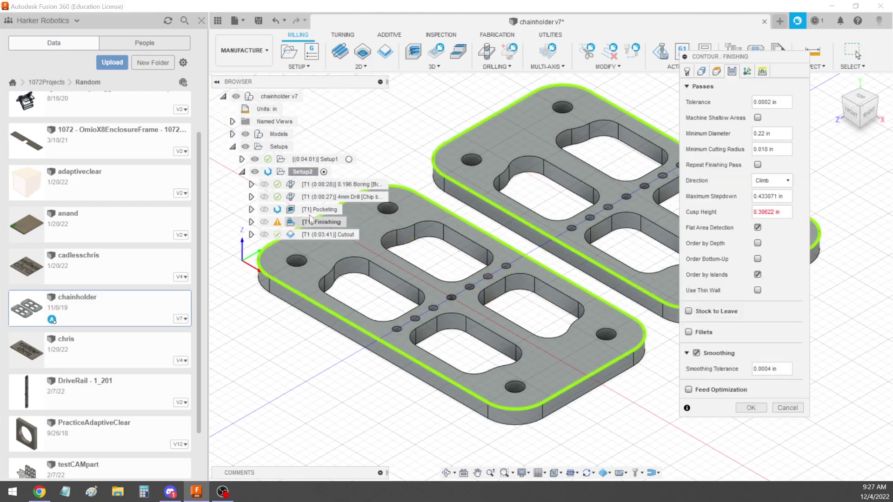
click(696, 73)
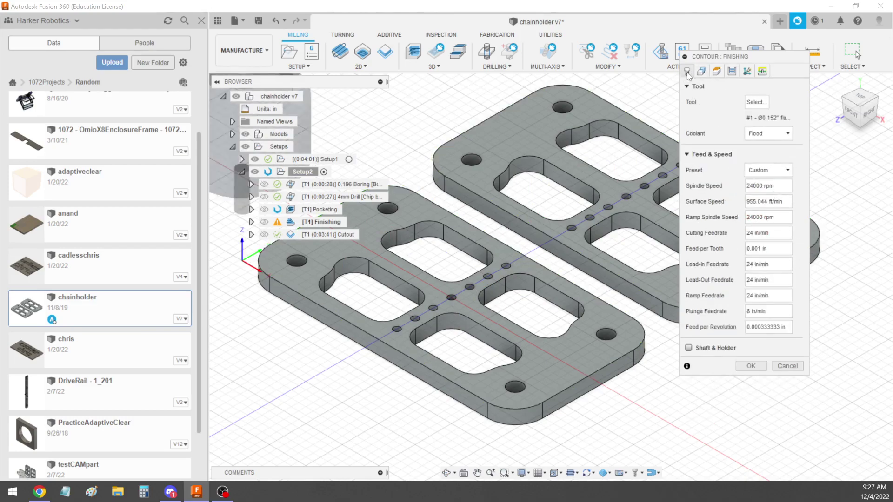
click(700, 72)
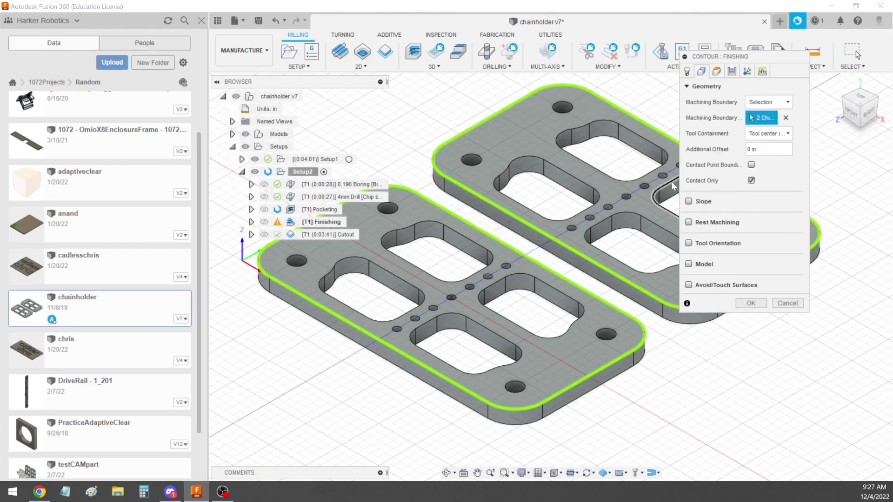
click(716, 71)
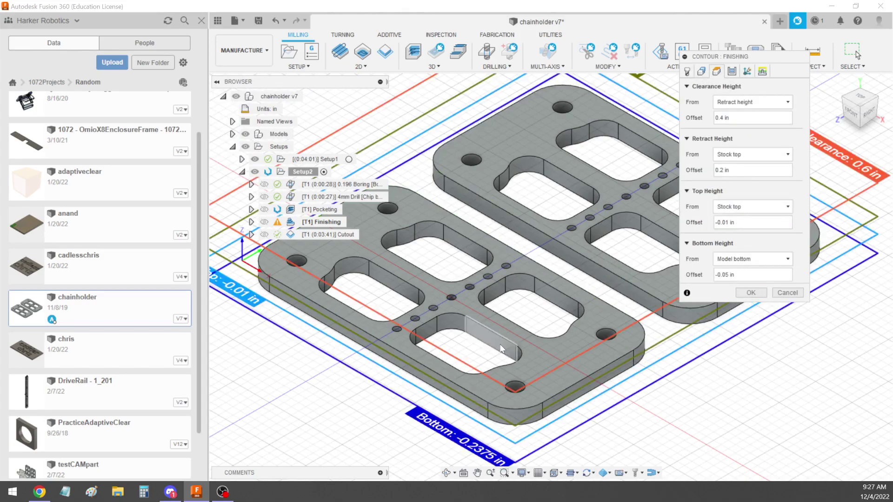
click(731, 72)
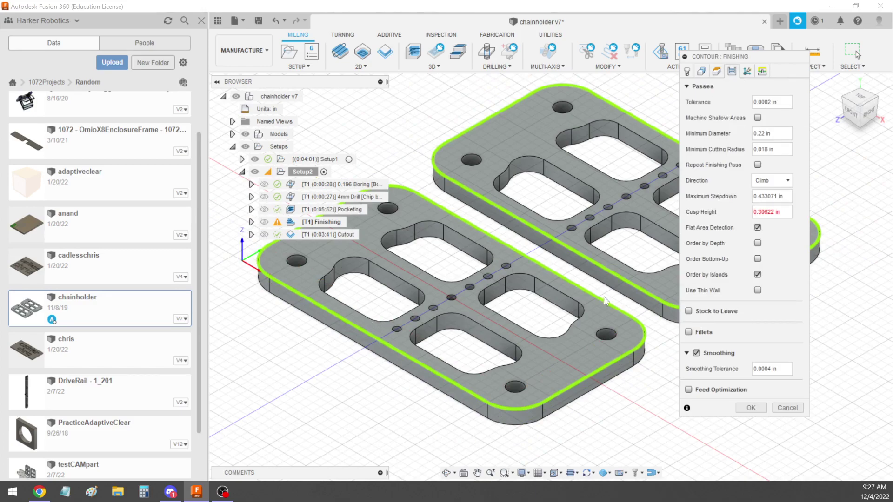
click(746, 72)
click(761, 72)
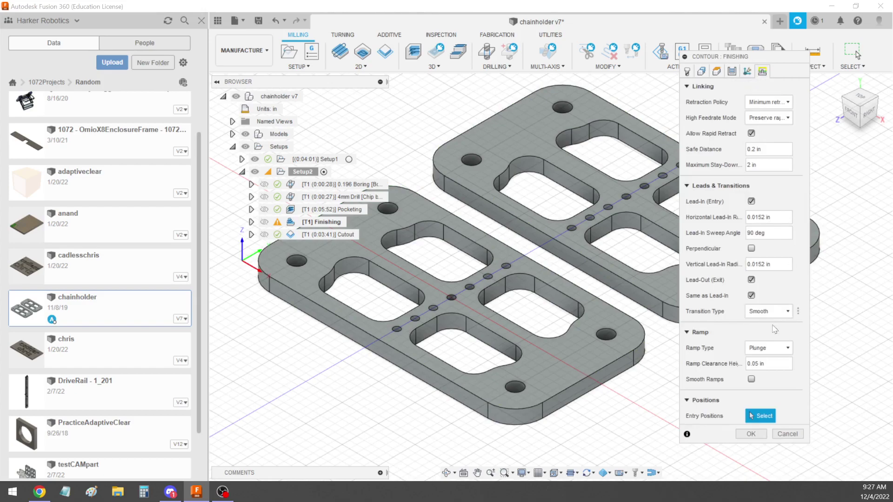
click(775, 435)
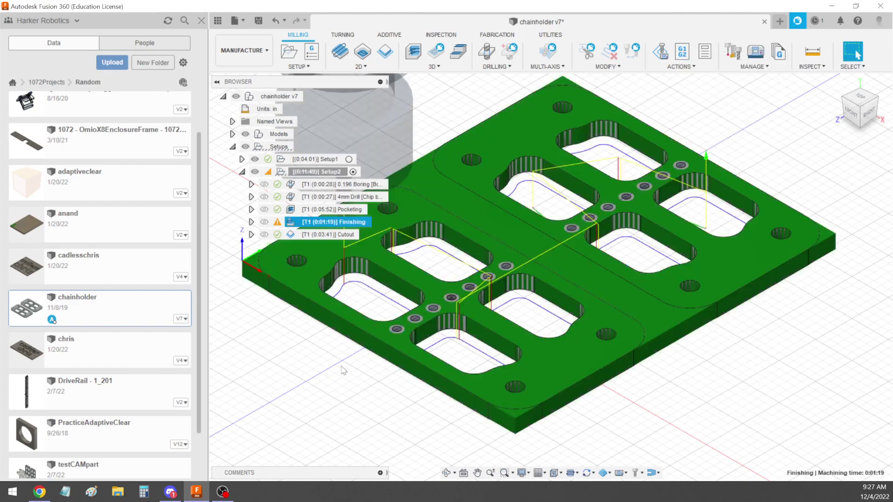
Simulate all of Setup2's operations with stock, adjusting the playback speed to watch through to the cutout, and exit the simulation
click(316, 171)
click(661, 51)
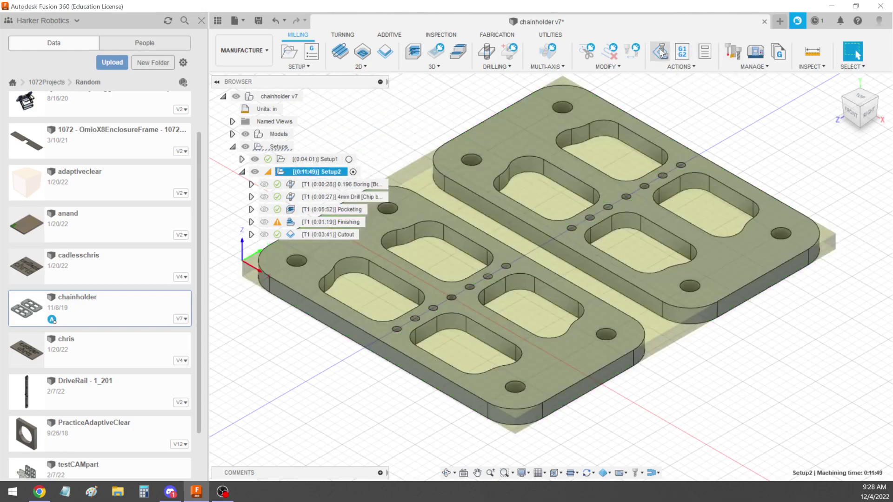
click(549, 432)
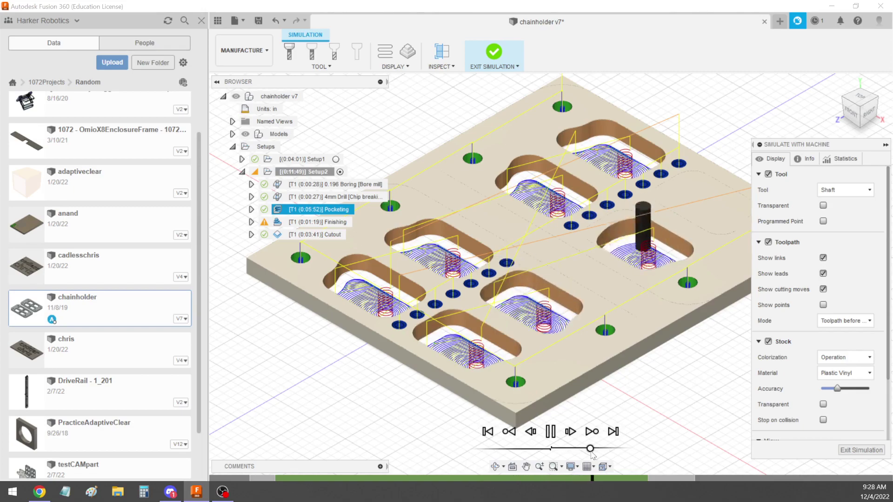
mouse_move(590, 451)
mouse_down()
mouse_move(563, 451)
mouse_move(584, 451)
mouse_move(573, 451)
mouse_up()
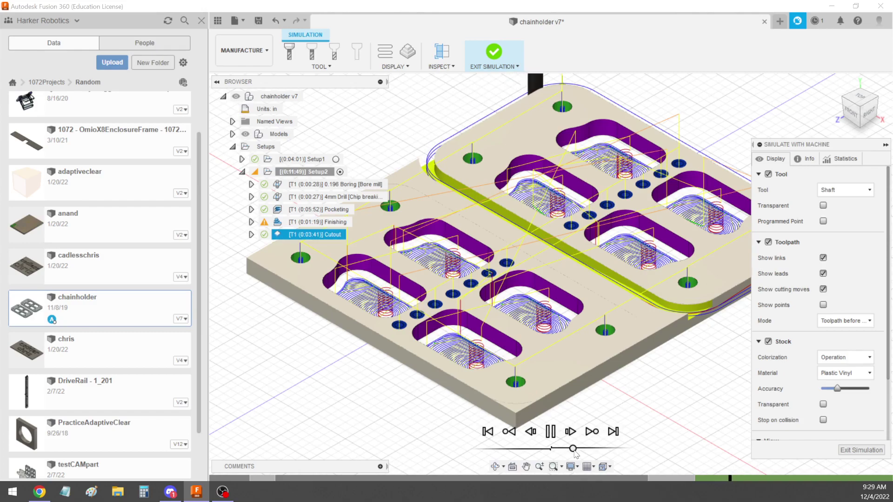
drag(573, 449, 589, 449)
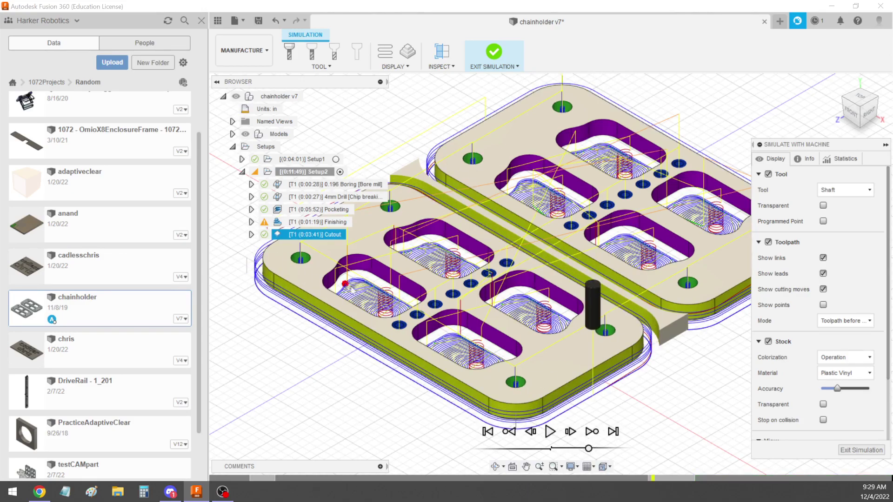
scroll(344, 345, down, 3)
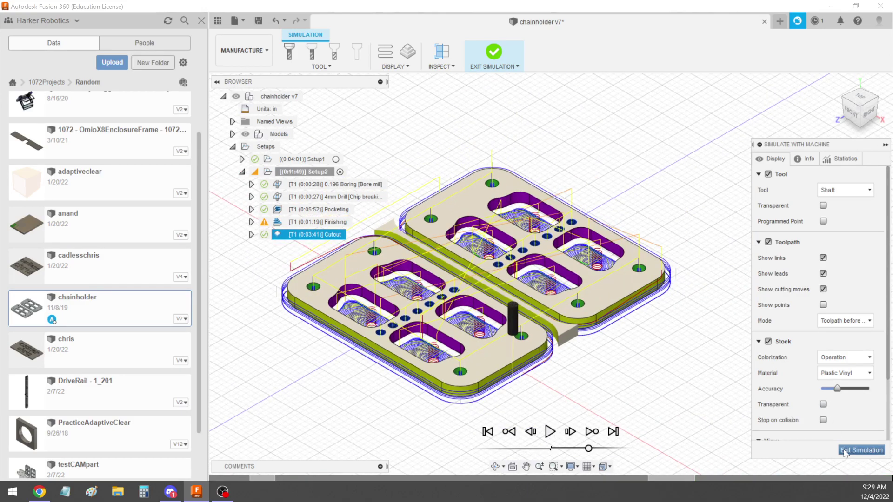
click(861, 450)
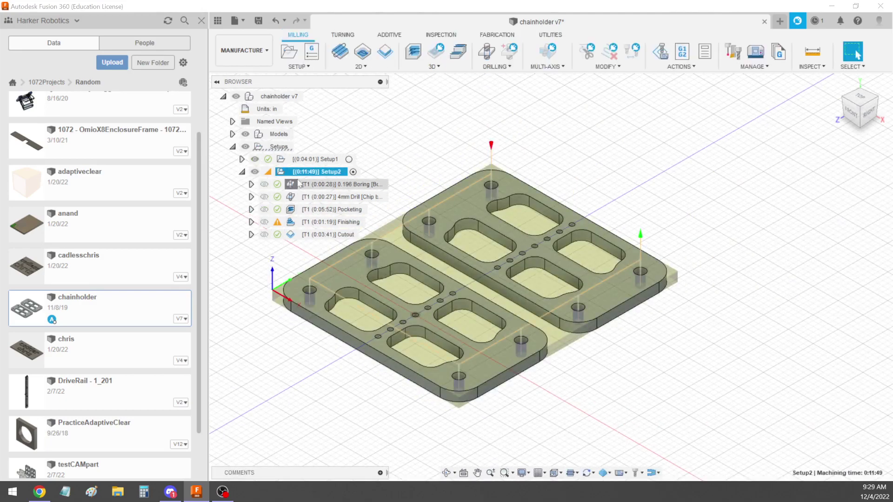
Delete all five operations, from 0.196 Boring through Cutout, from Setup2
click(299, 184)
shift+click(307, 235)
key(Delete)
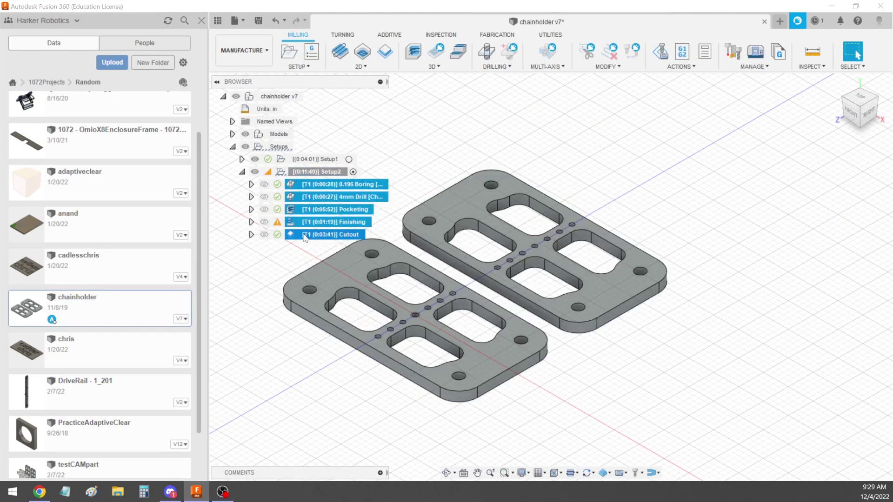
Create Setup2's operations from the 6mm+drills_Aluminum_Plate_Omio template
right_click(298, 173)
mouse_move(352, 221)
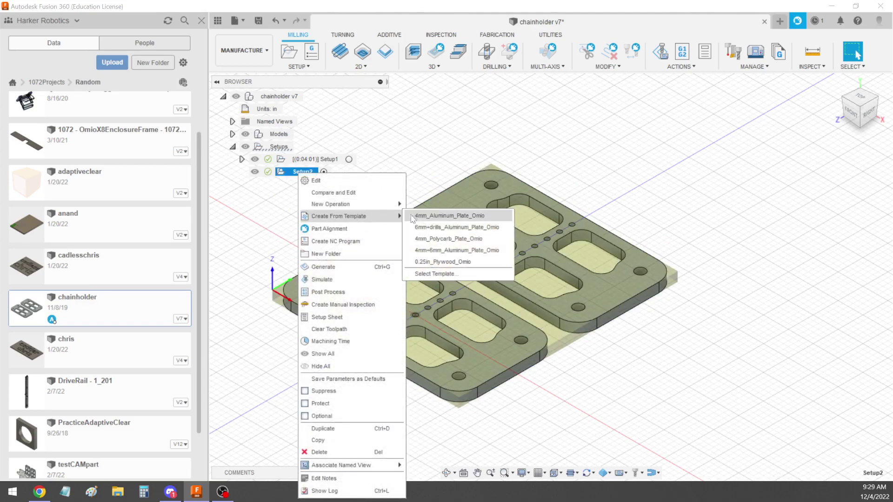
click(440, 228)
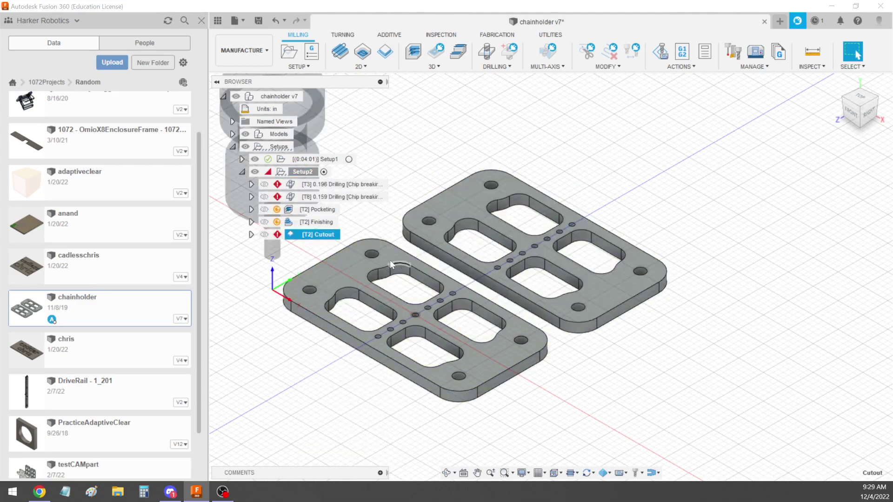
Assign the same-diameter corner holes of both plates to the 0.196 Drilling operation and accept it
ctrl+click(298, 186)
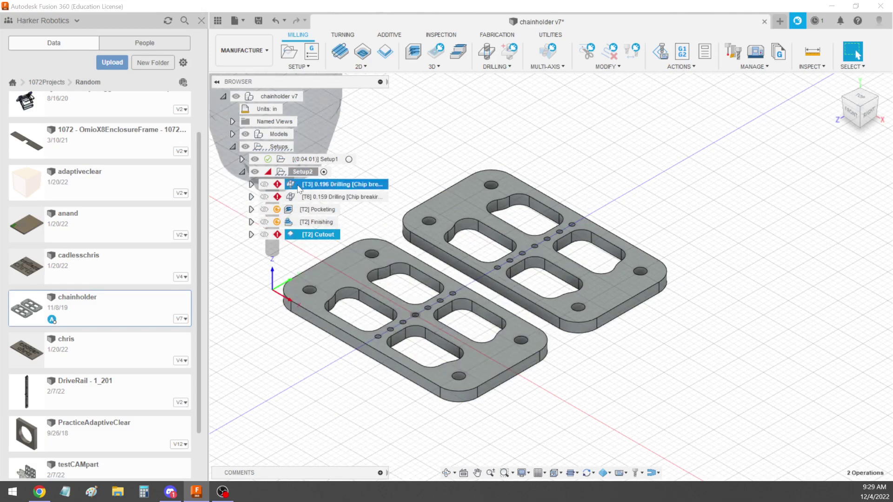
double_click(298, 186)
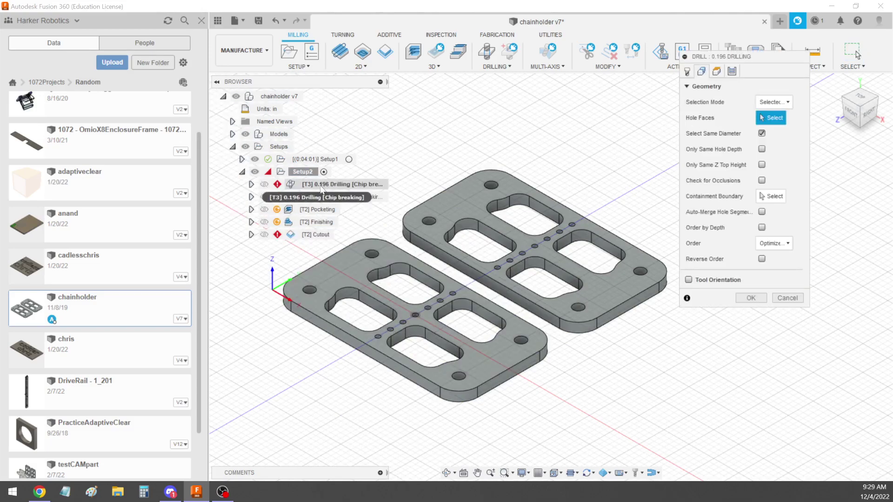
scroll(267, 274, up, 3)
click(332, 300)
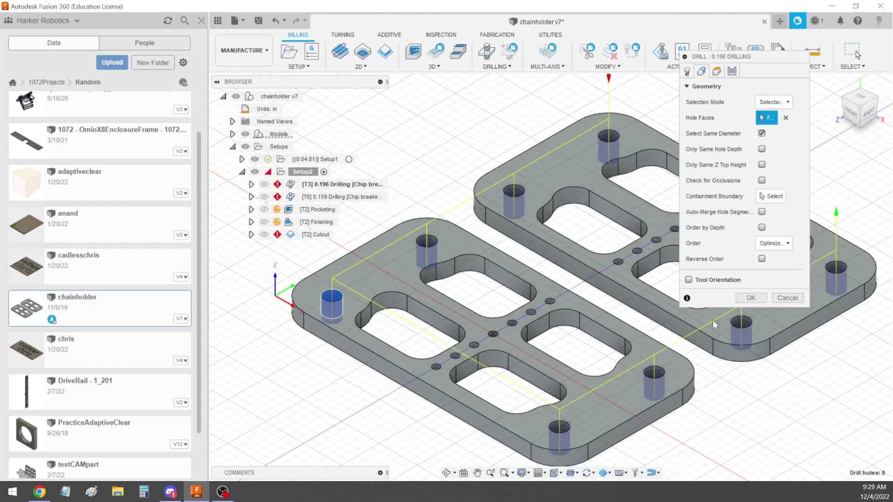
click(751, 298)
Assign the small same-diameter holes along the plates' centre lines to the 0.159 Drilling operation and accept it
click(333, 197)
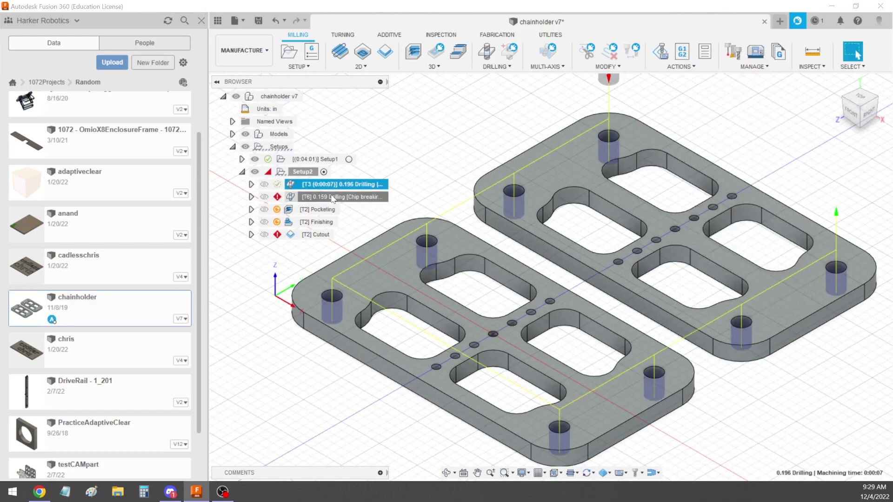
double_click(333, 197)
scroll(432, 366, up, 3)
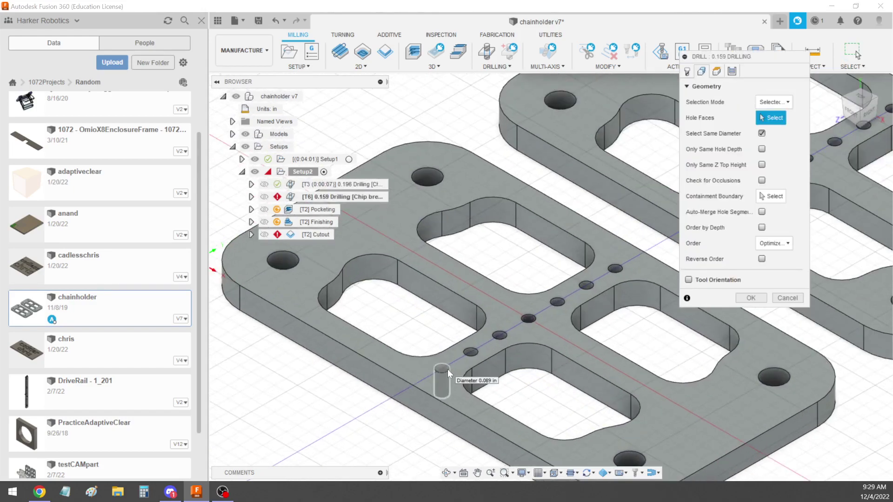
click(447, 370)
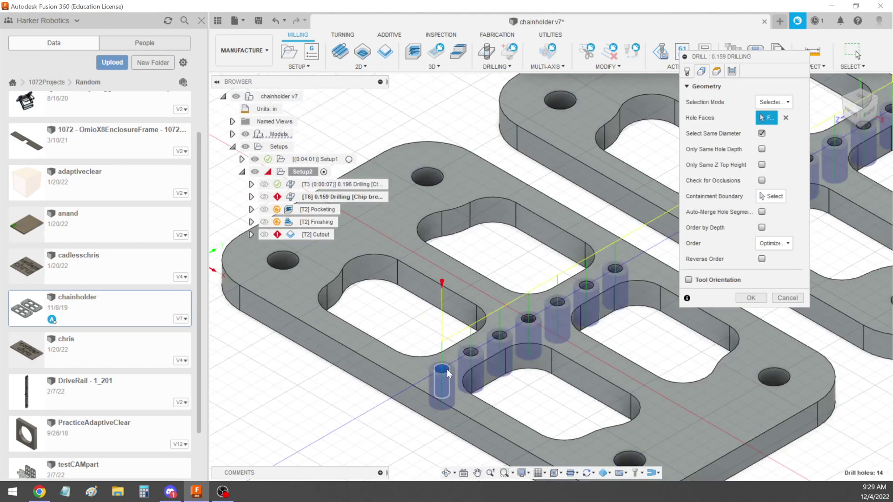
click(751, 298)
Set the outer edges of both plates as the Pocketing operation's machining boundary and accept it
double_click(319, 209)
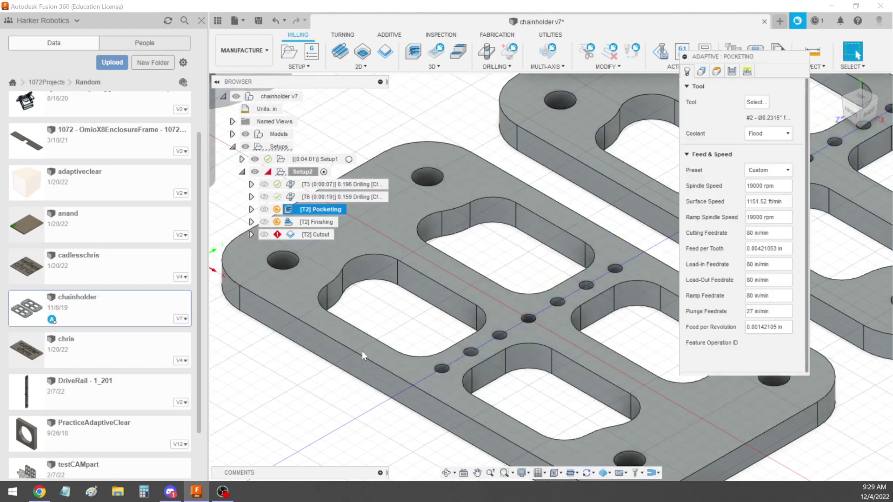
click(701, 71)
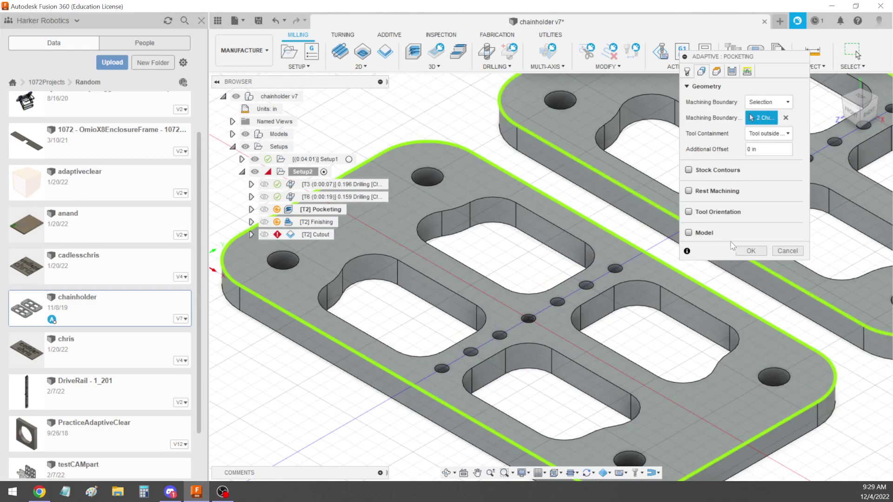
key(Return)
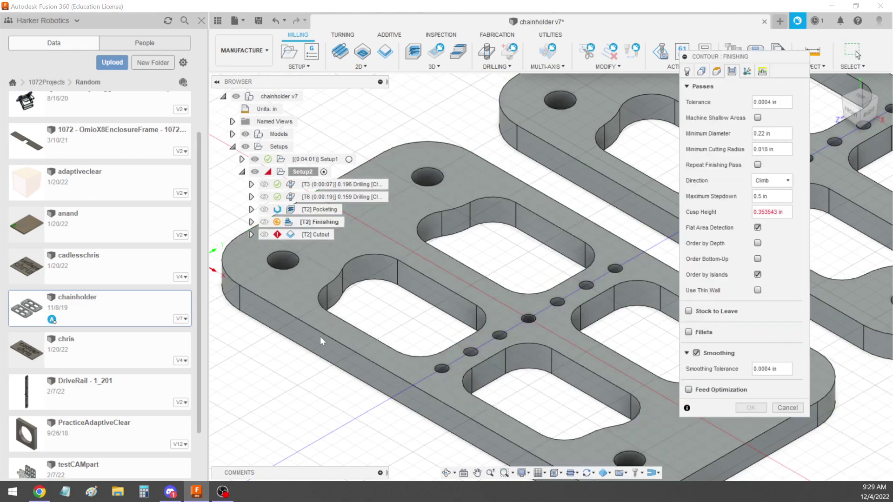
Set both plates' outer edges as the Finishing operation's machining boundary and accept it, ignoring the stepdown warning
click(323, 335)
click(620, 188)
click(751, 303)
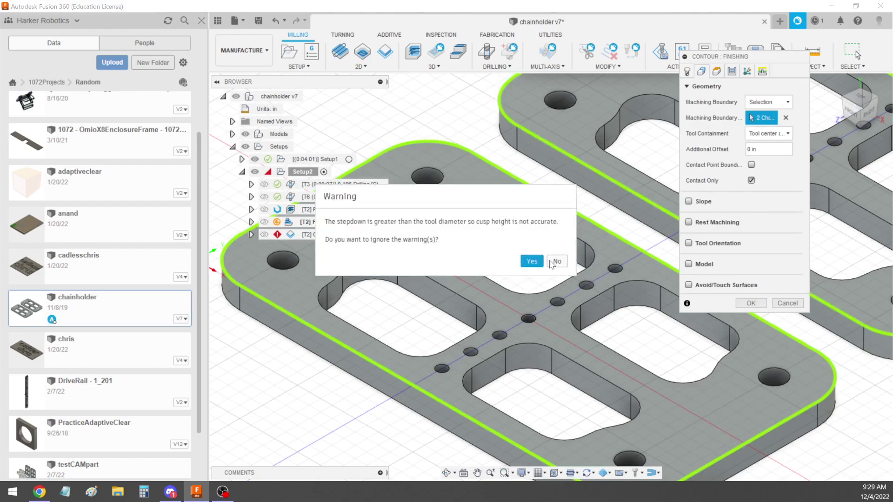
click(532, 261)
Assign the outer contours of both plates to the Cutout operation and accept it with the tab settings kept
double_click(318, 234)
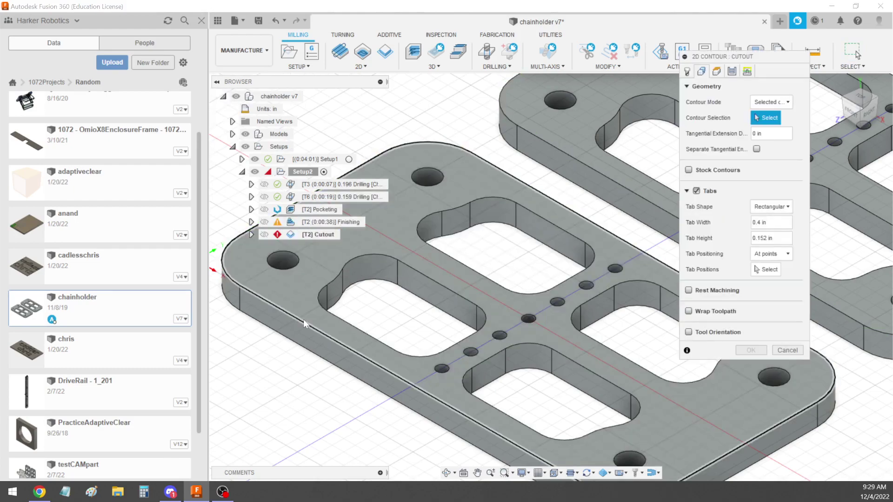
click(303, 319)
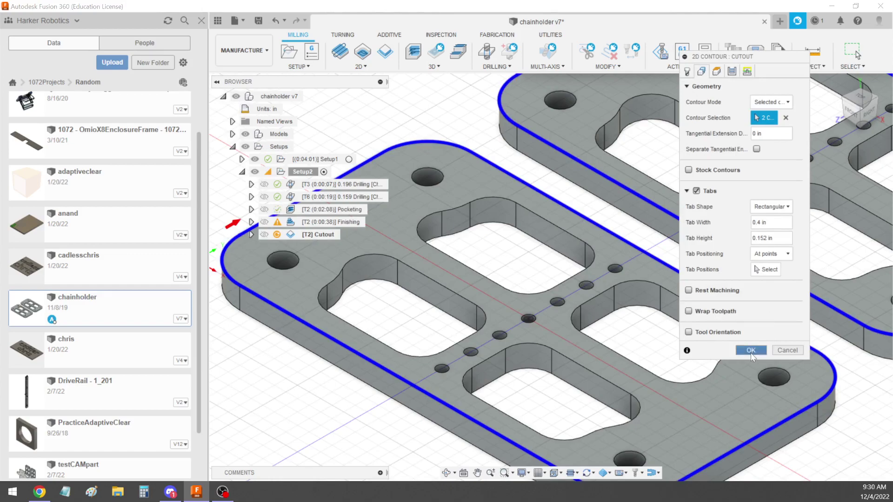
click(751, 352)
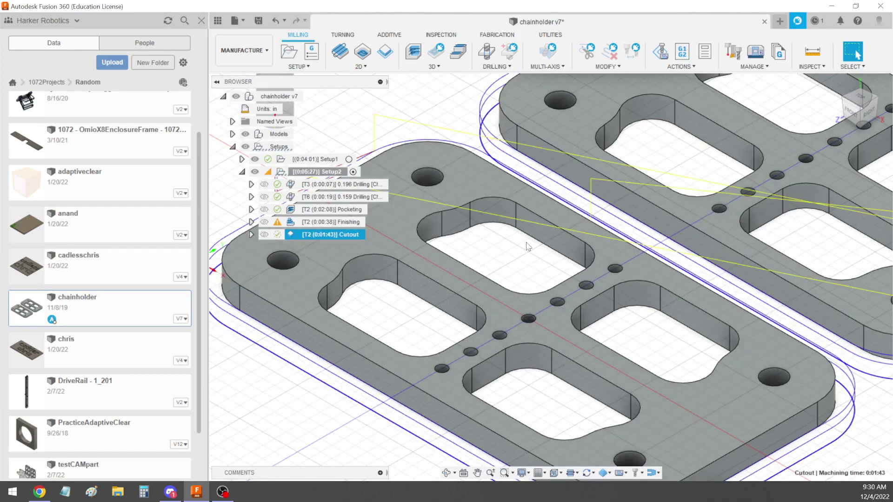
Preview the Pocketing toolpath and play the machining simulation of all Setup2 operations
scroll(475, 231, down, 2)
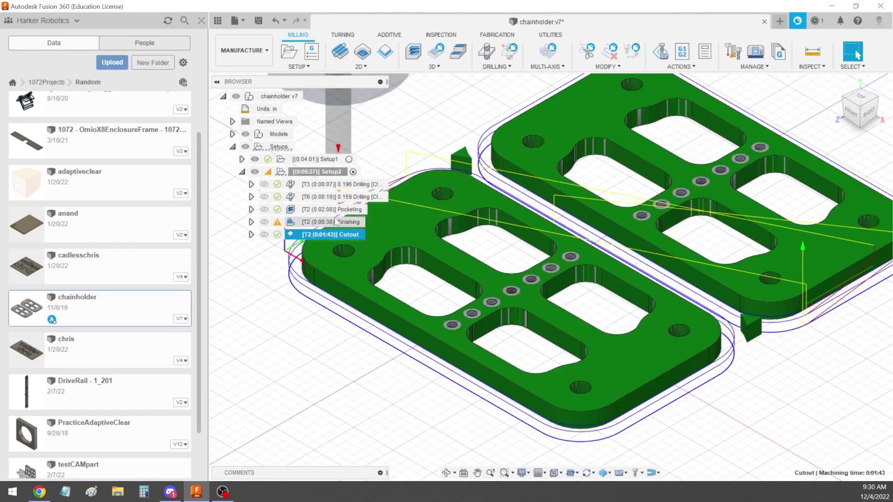
click(333, 210)
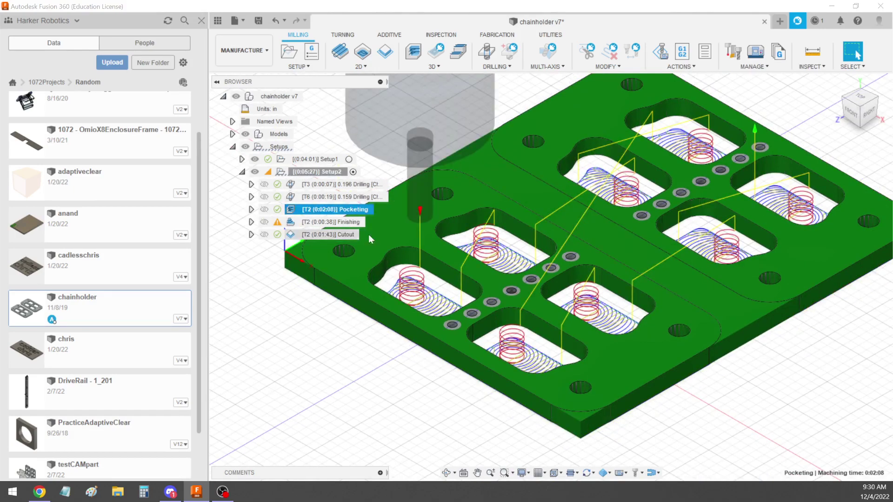
scroll(564, 258, down, 1)
click(305, 175)
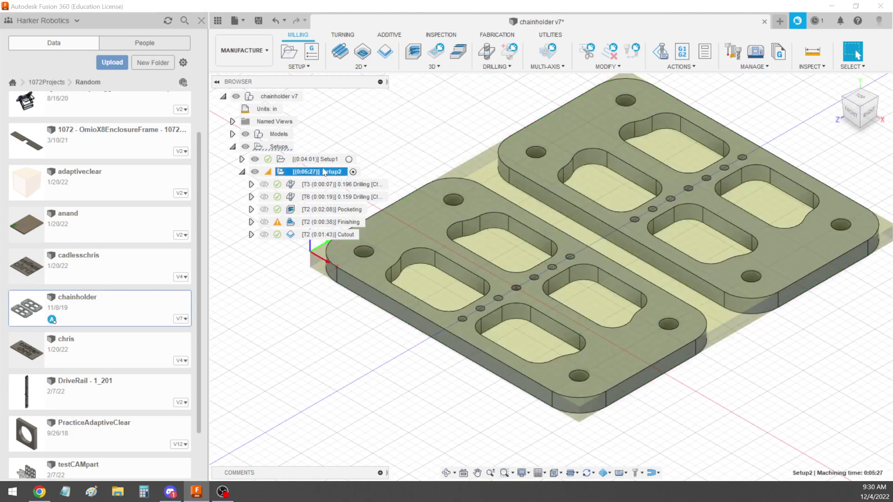
click(661, 52)
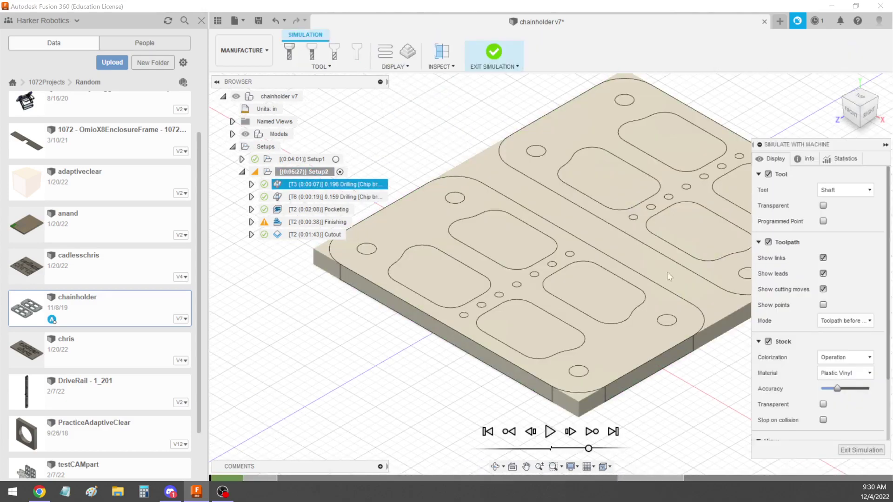
click(557, 424)
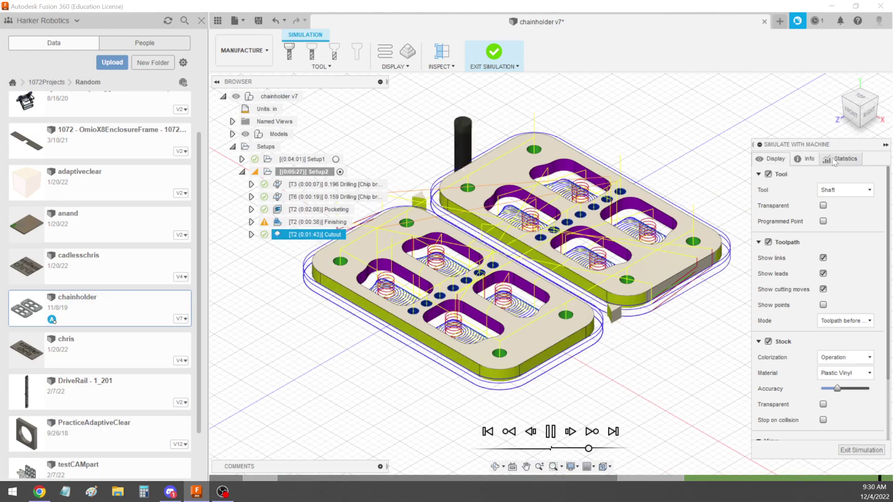
Check the simulation's position and operation info and its machining statistics, and exit the simulation
click(815, 160)
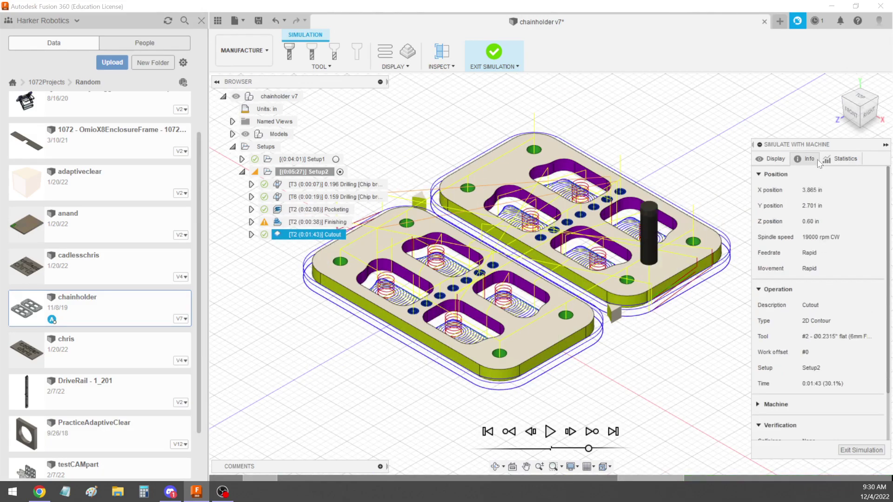
click(843, 159)
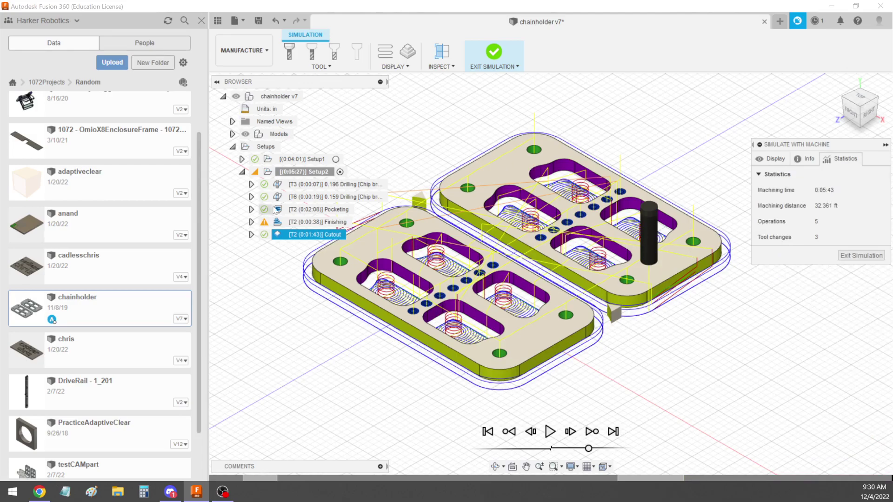
click(862, 255)
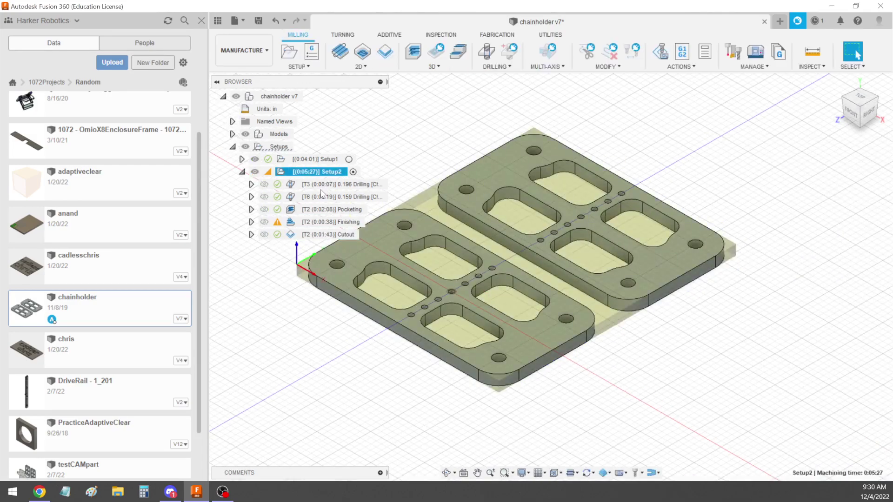
Duplicate Setup2 twice so that each tool can have its own setup
click(285, 198)
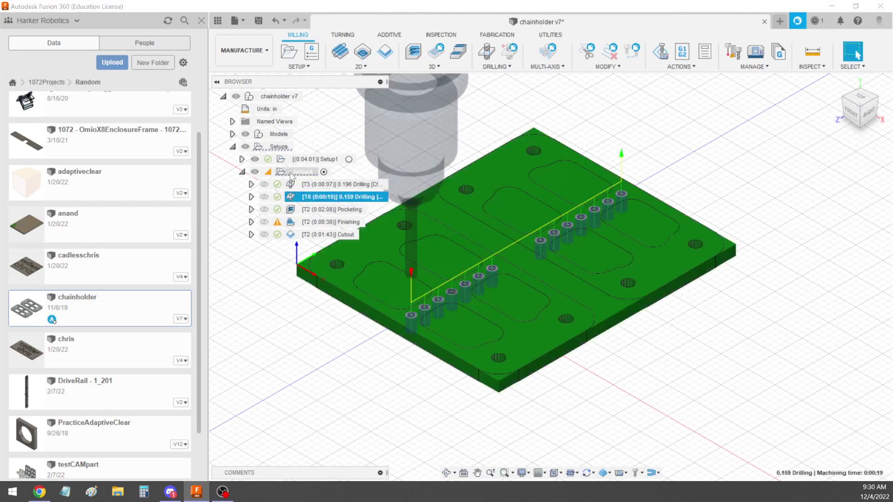
click(292, 173)
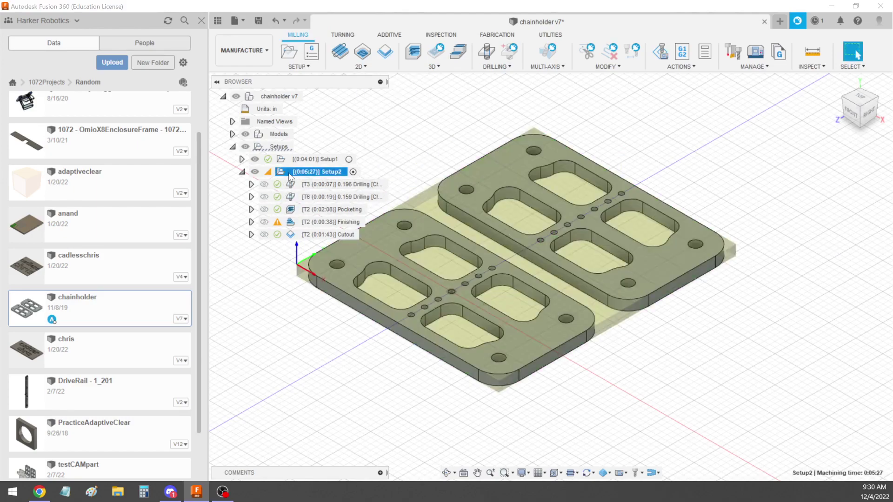
key(ctrl+v)
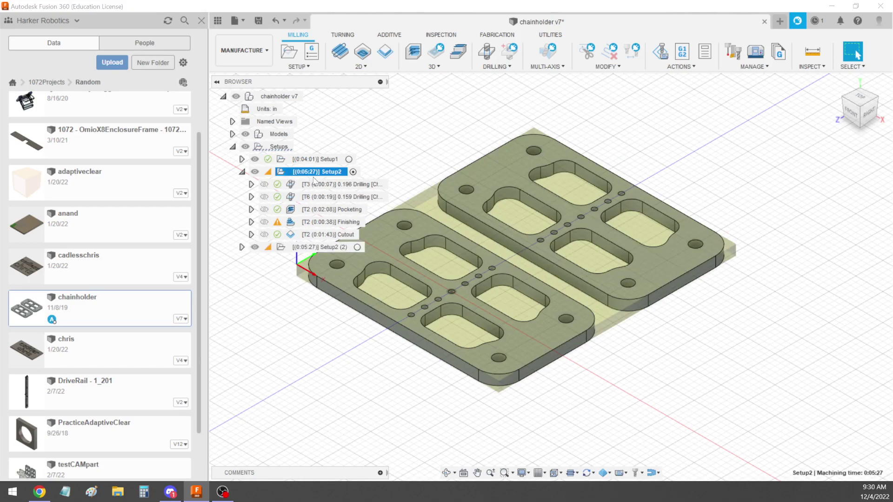
key(ctrl+v)
Delete the 0.159 Drilling, Pocketing, Finishing and Cutout operations from the original Setup2
click(331, 198)
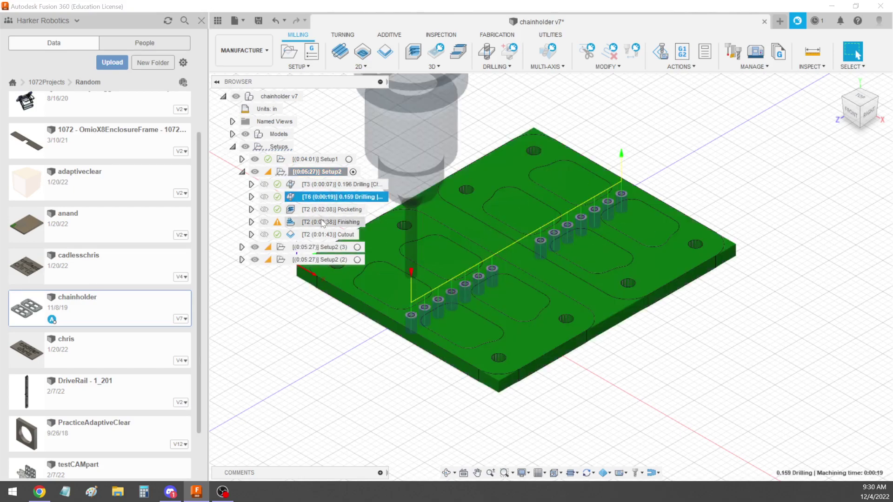
shift+click(317, 234)
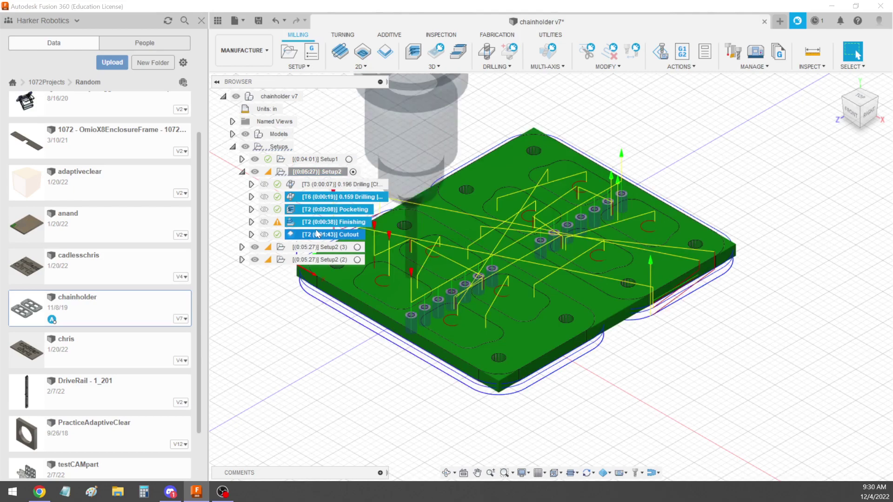
key(Delete)
Delete every operation except 0.159 Drilling from the Setup2 (3) copy
click(242, 197)
click(330, 209)
ctrl+click(328, 235)
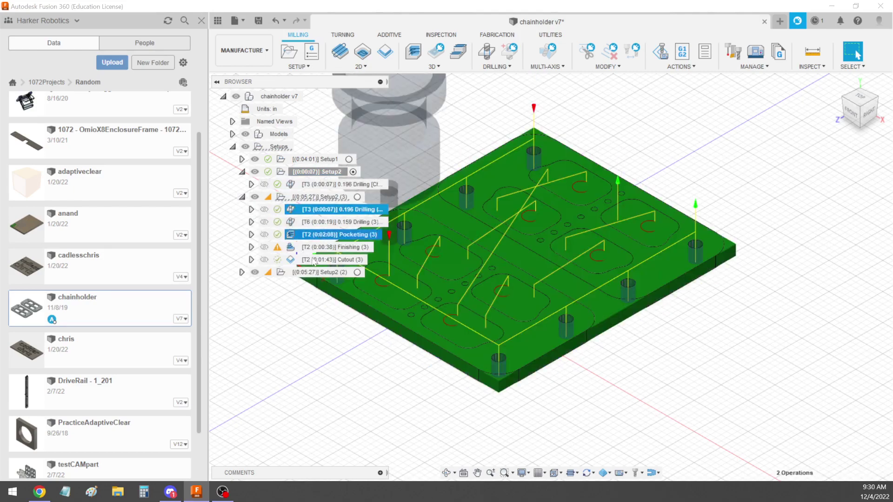
ctrl+click(314, 249)
ctrl+click(311, 259)
key(Delete)
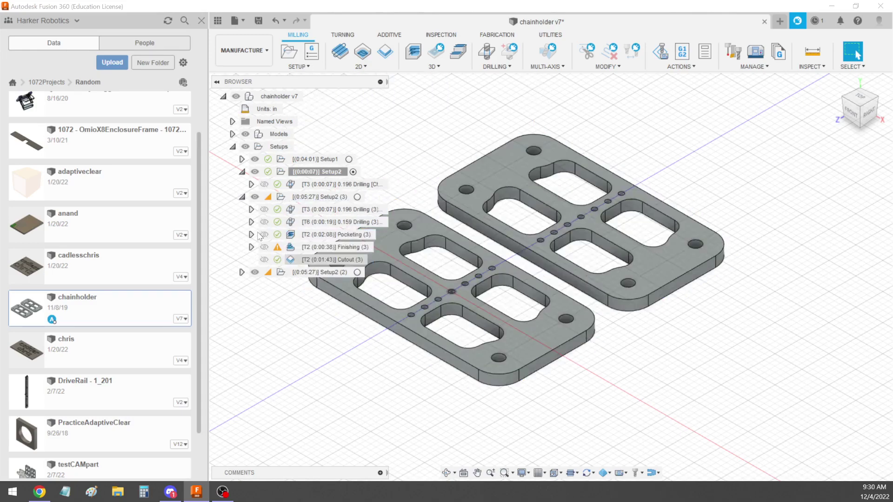
Delete the 0.196 Drilling and 0.159 Drilling operations from the Setup2 (2) copy
click(242, 222)
click(335, 235)
ctrl+click(319, 247)
key(Delete)
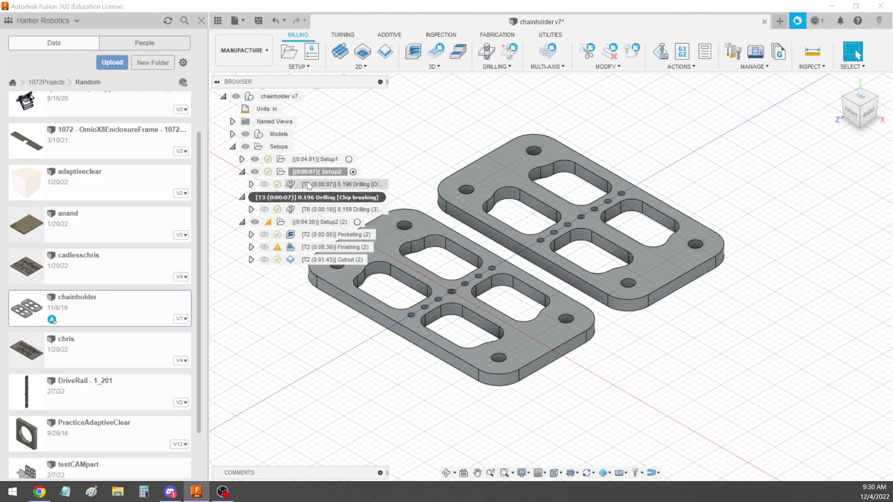
Start post-processing the original Setup2 with the CNC Router Parts (Mach3Mill) / cncrouterparts post
click(331, 186)
click(318, 172)
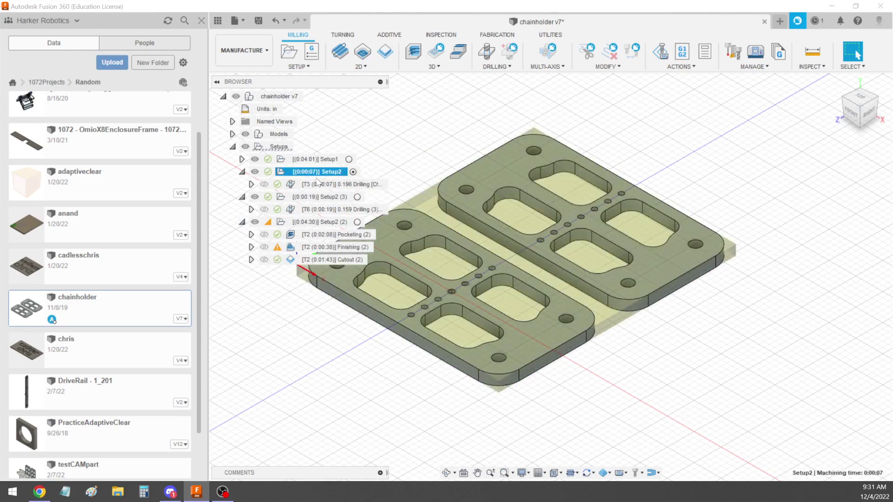
click(682, 51)
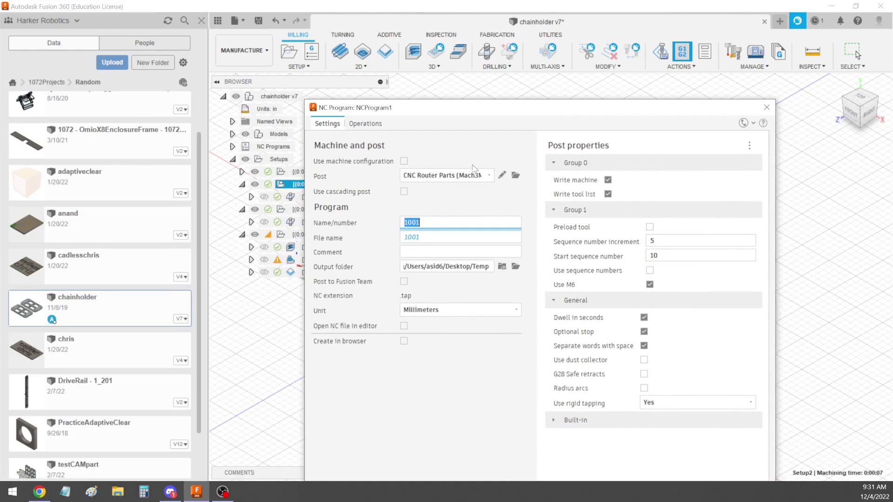
click(466, 177)
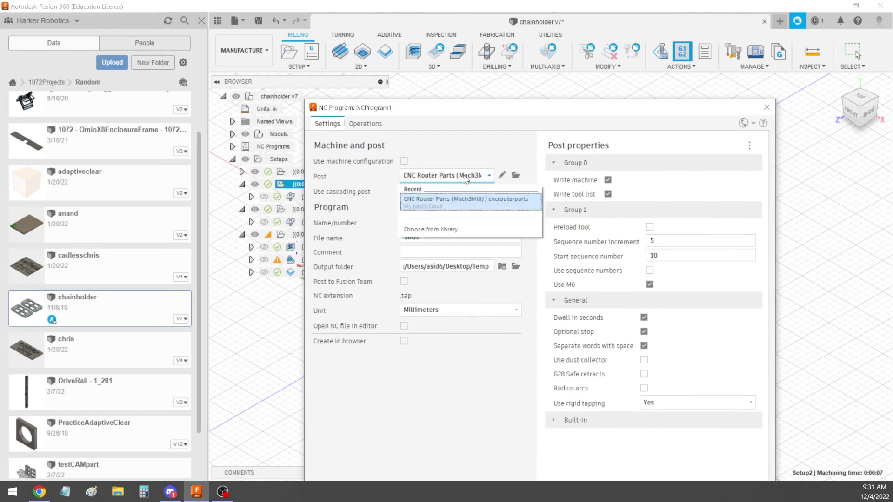
click(460, 203)
drag(440, 111, 415, 56)
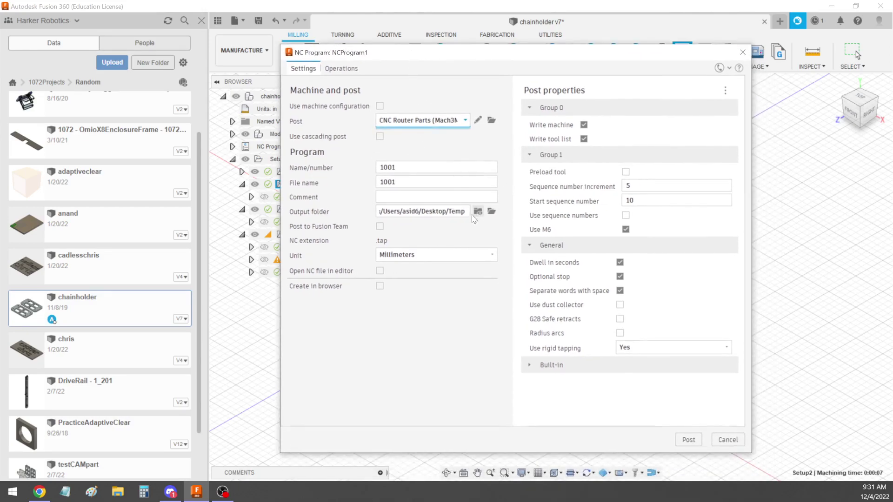
Name the NC program testpart, enable opening the NC file in the editor, and post it
double_click(415, 167)
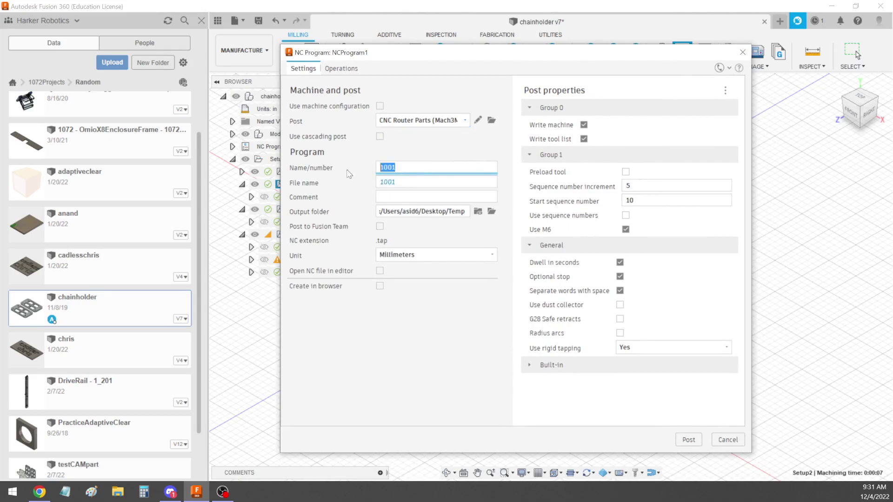
text(testpart)
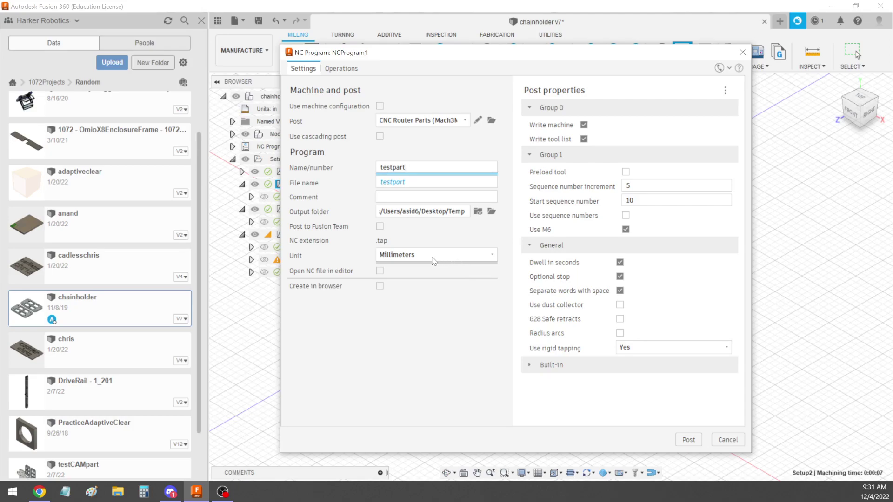
click(380, 271)
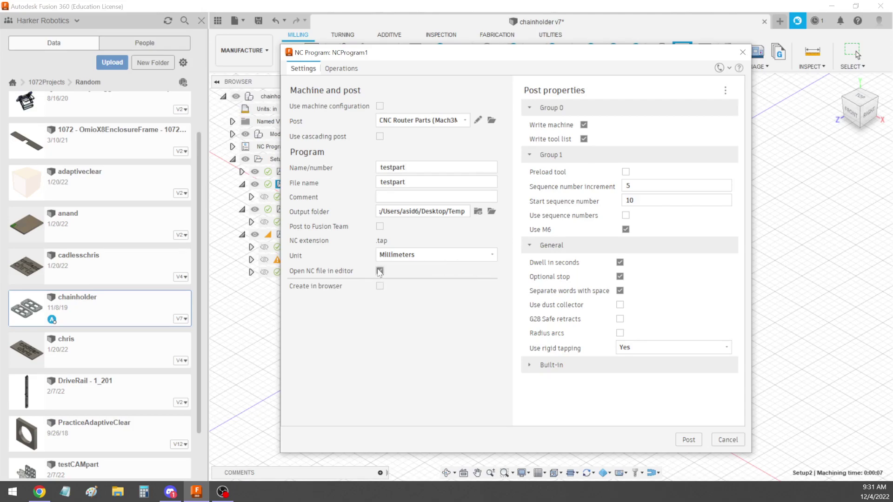
click(687, 440)
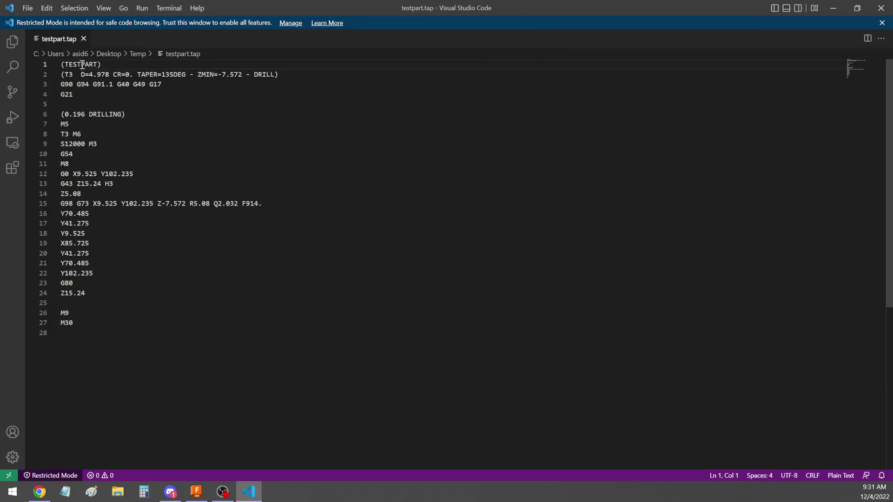
Examine the 0.196 Drilling code block in testpart.tap in Visual Studio Code and close the editor
click(61, 113)
shift+click(109, 364)
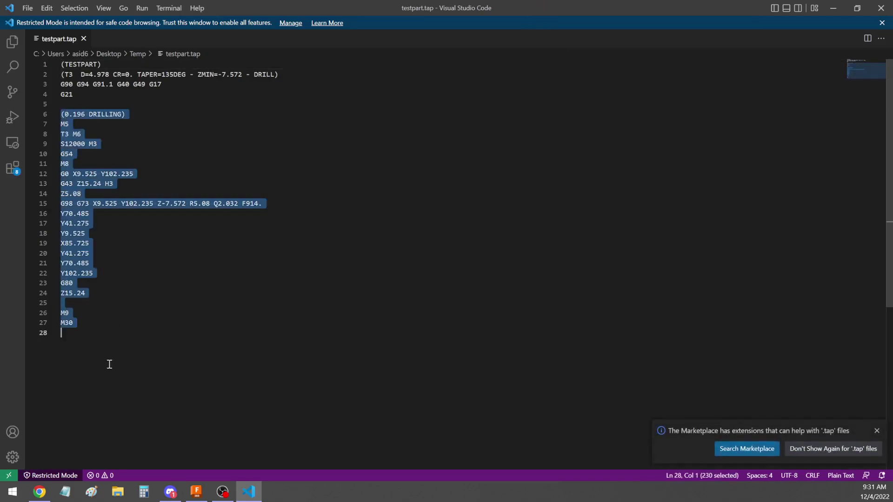
click(227, 240)
click(881, 8)
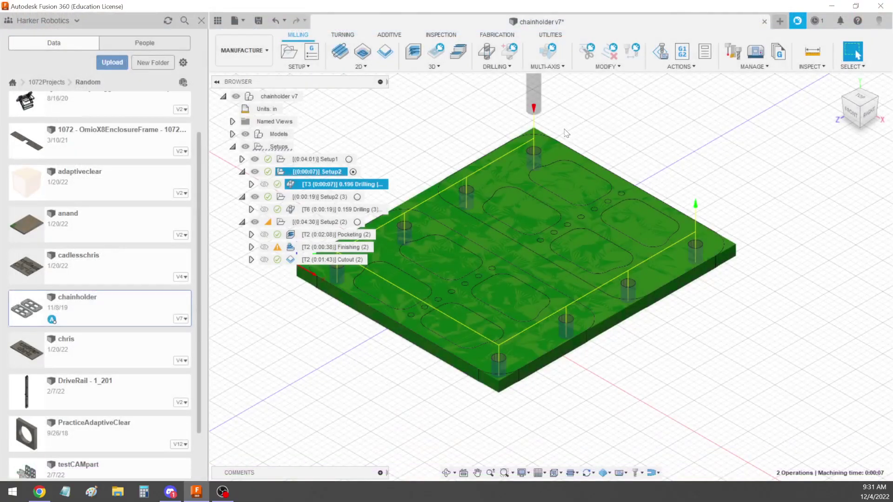
click(385, 411)
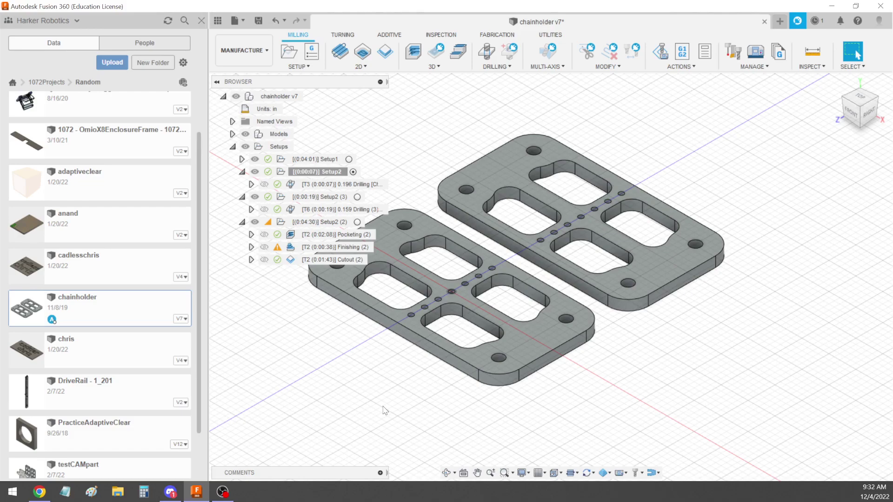
scroll(776, 378, down, 1)
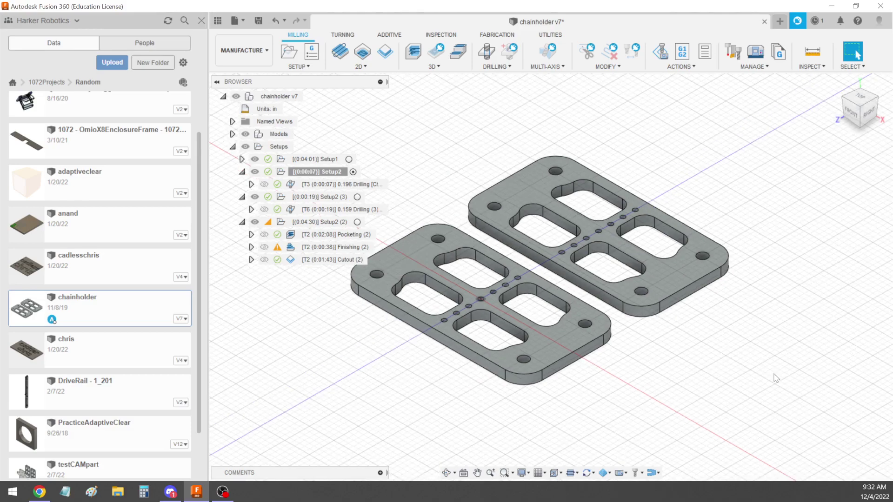
scroll(744, 369, down, 1)
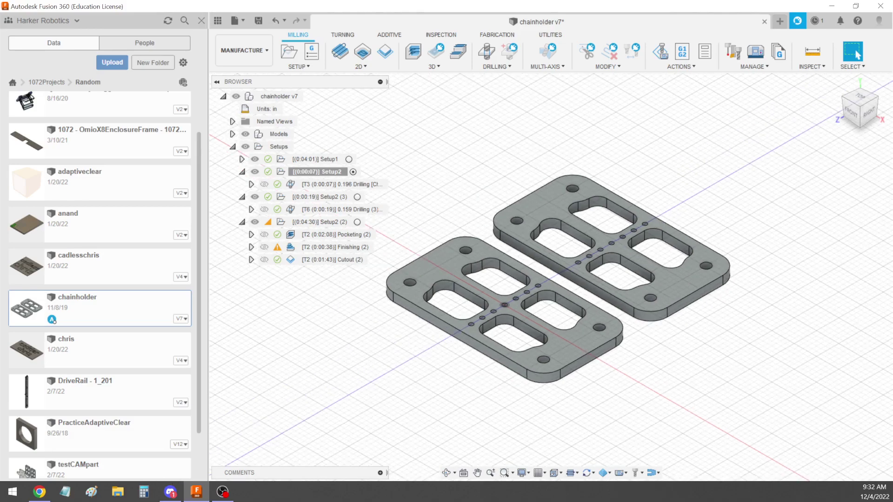